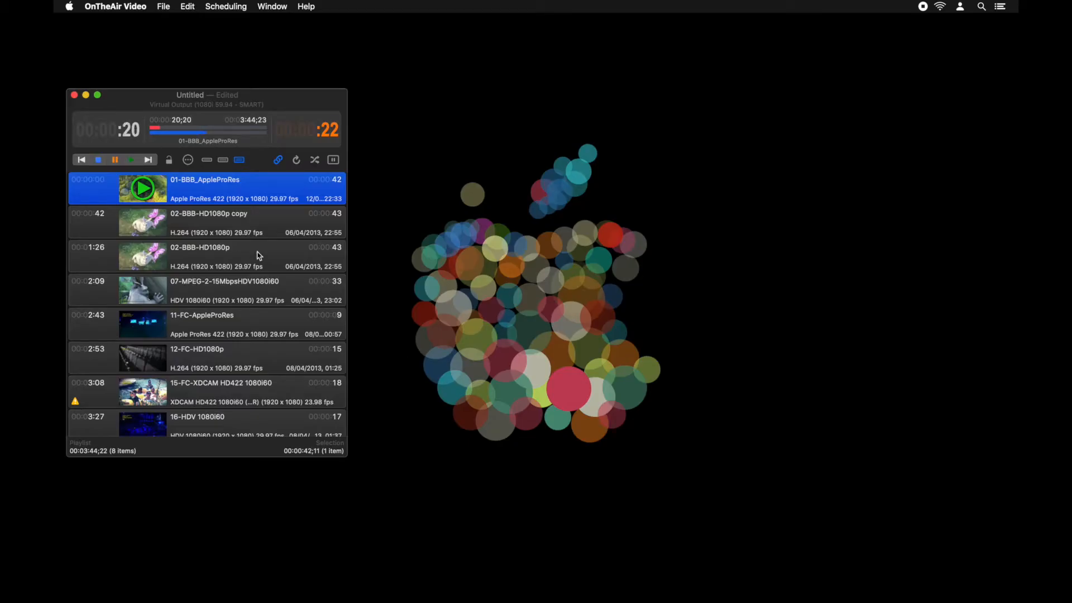
Show the Output Preview window and switch it to full screen.
{"action": "left_click", "coordinate": [272, 6]}
{"action": "left_click", "coordinate": [288, 94]}
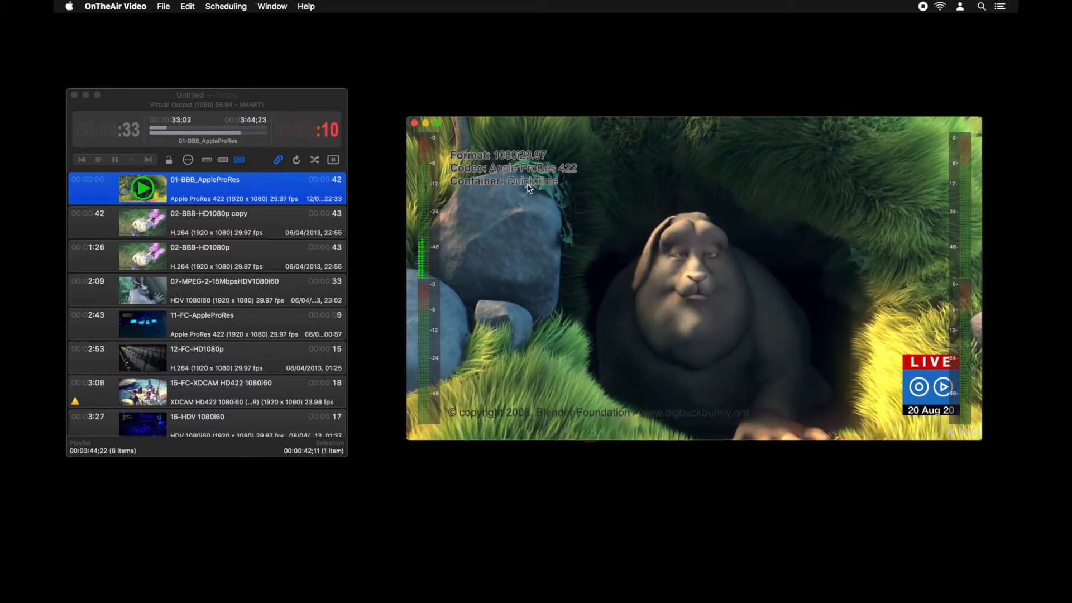
{"action": "mouse_move", "coordinate": [438, 128]}
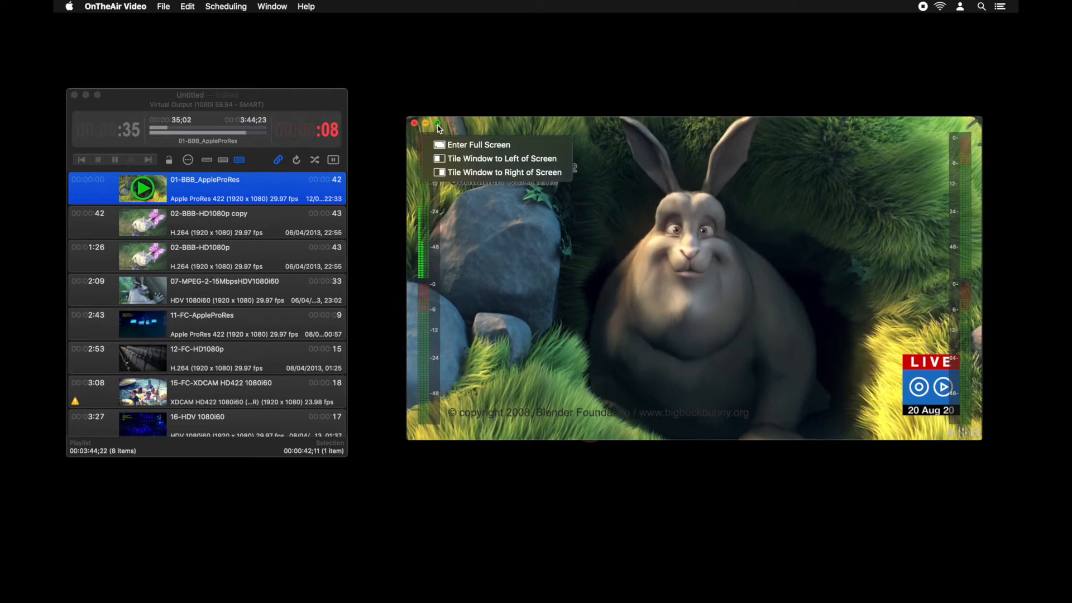
{"action": "left_click", "coordinate": [439, 129]}
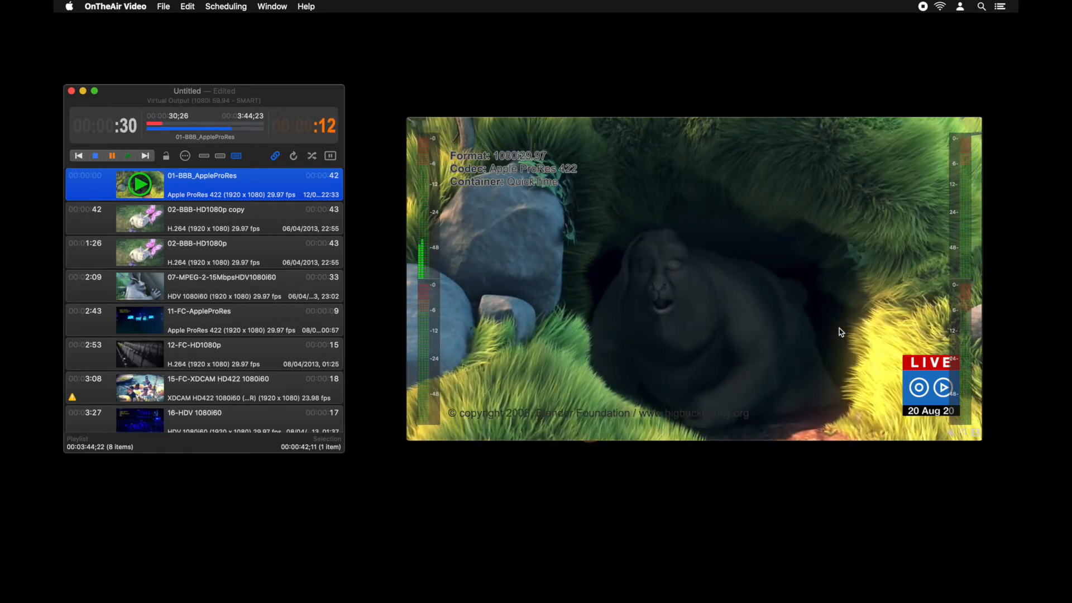
Turn the Box_Right.cg3 project off and back on in the Graphics preferences, and close the preferences.
{"action": "key", "text": "super+comma"}
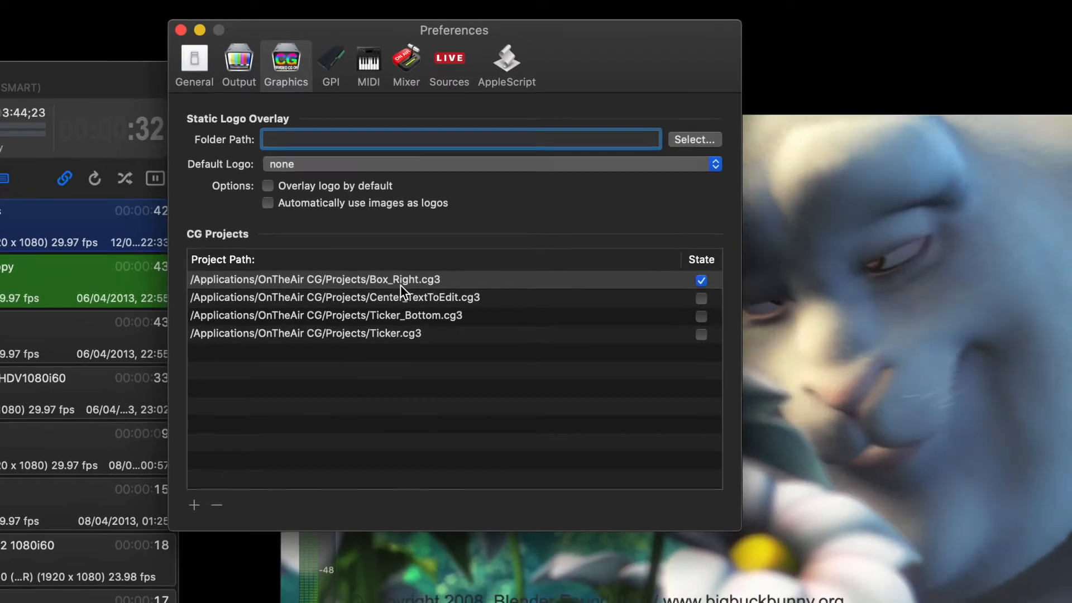
{"action": "left_click", "coordinate": [430, 302]}
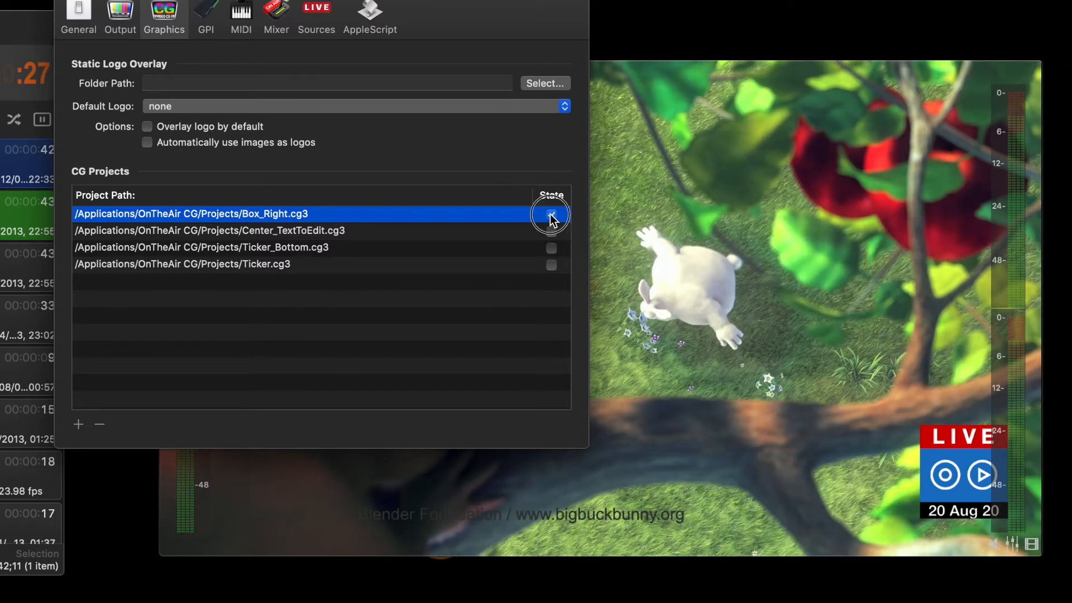
{"action": "left_click", "coordinate": [551, 215]}
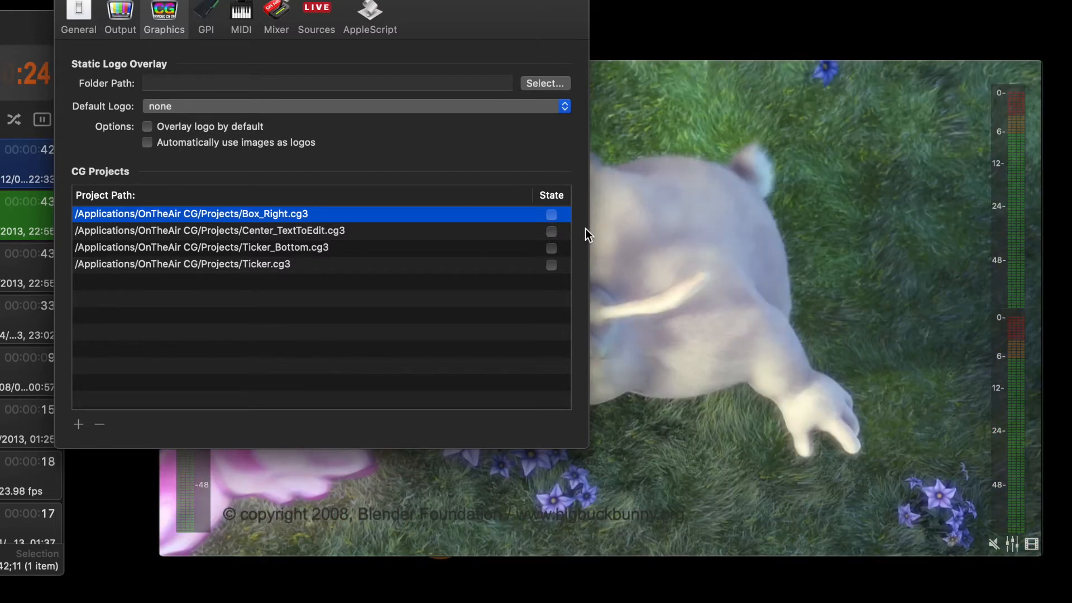
{"action": "left_click", "coordinate": [552, 215]}
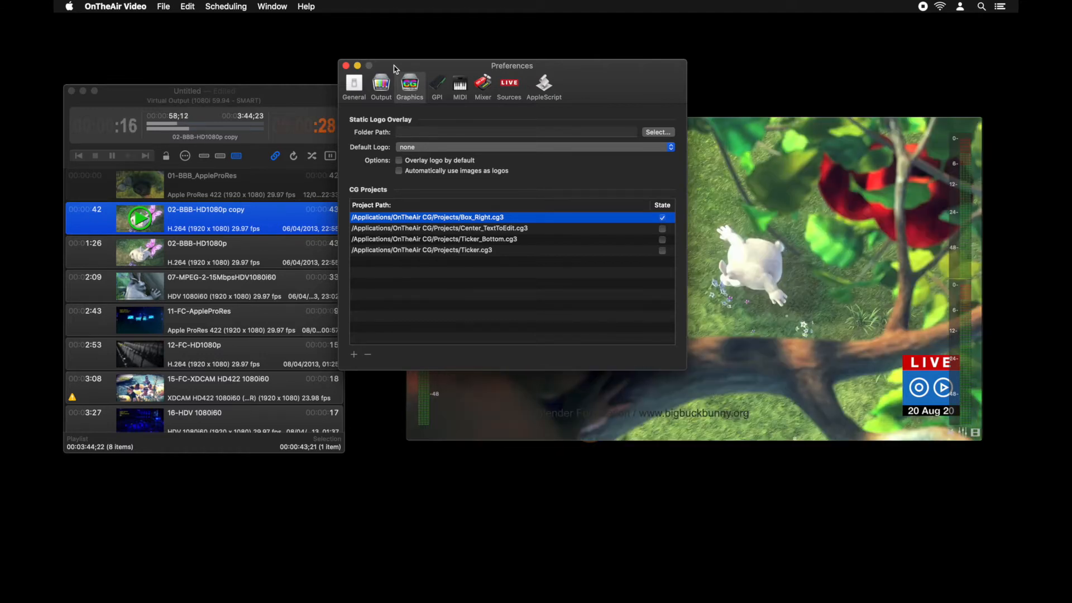
{"action": "left_click", "coordinate": [347, 66]}
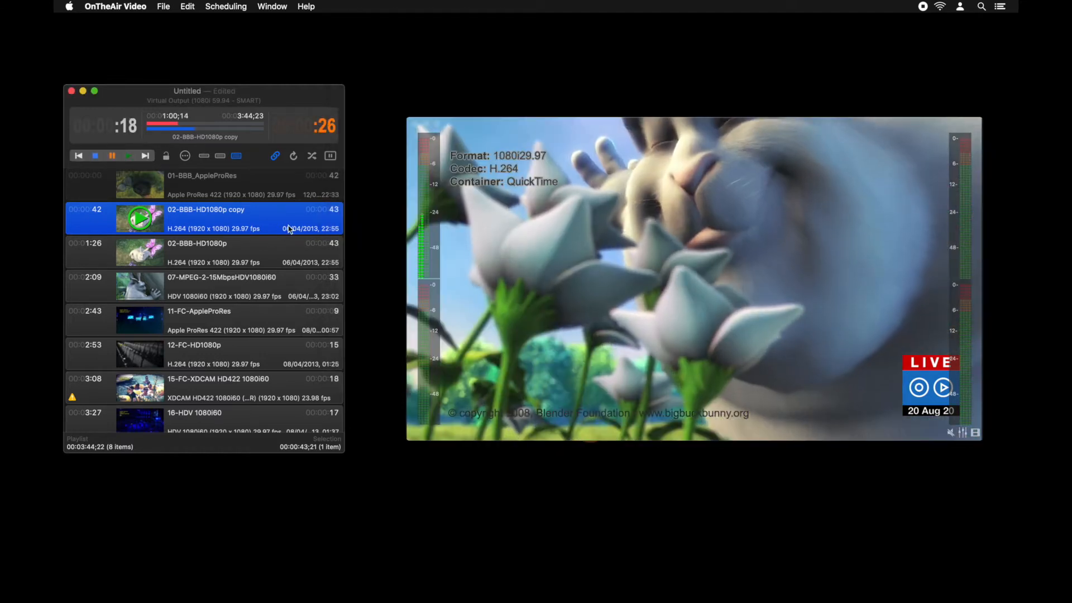
Set the Center_TextToEdit graphic to Run for the clip 07-MPEG-2-15MbpsHDV1080i60 and bring the output preview to the front.
{"action": "left_click", "coordinate": [244, 288]}
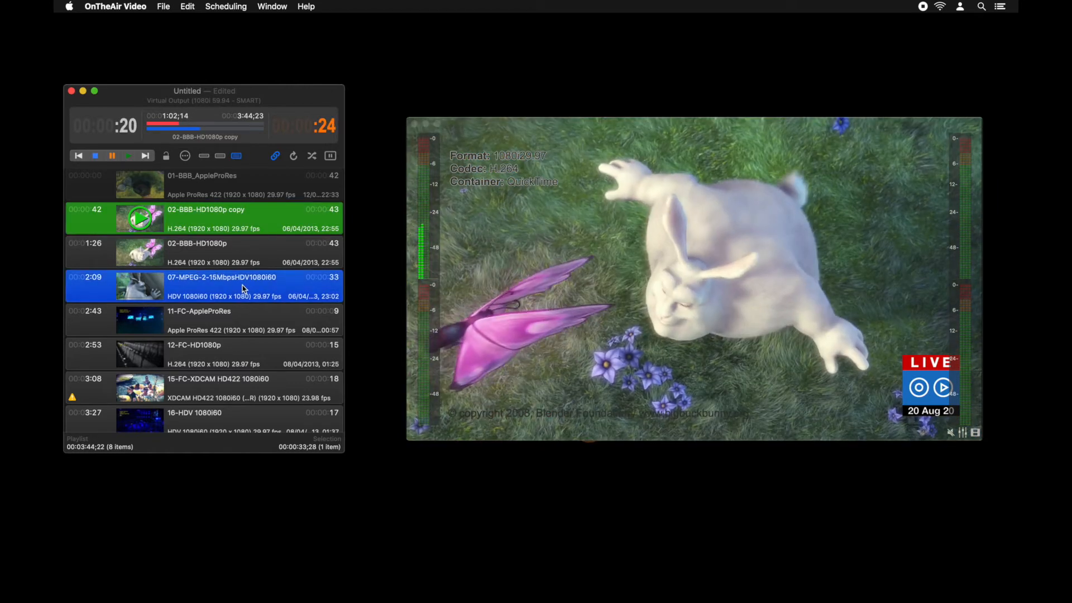
{"action": "double_click", "coordinate": [244, 289]}
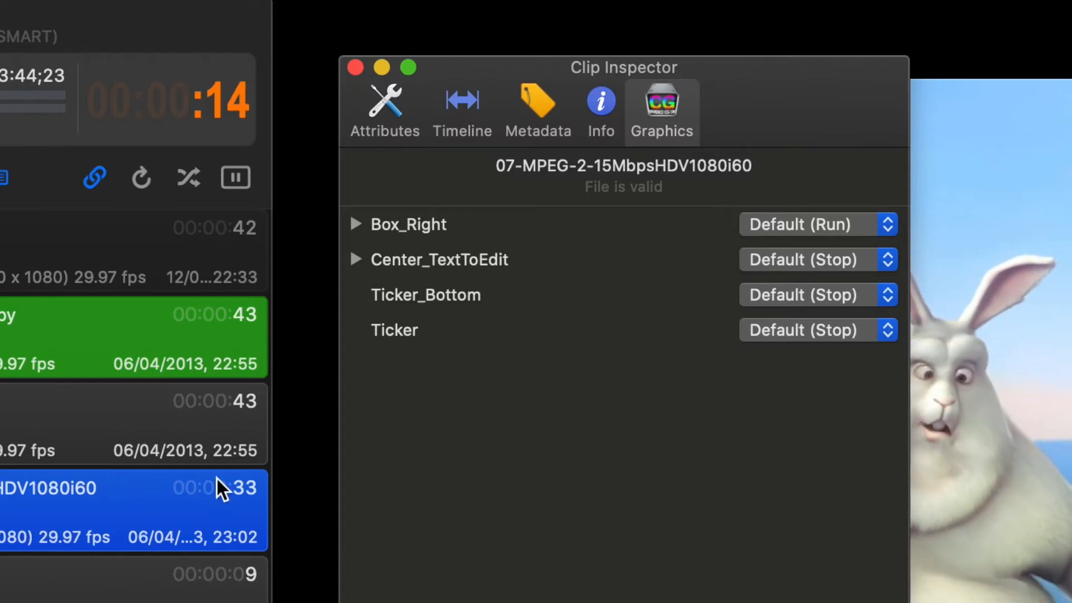
{"action": "left_click", "coordinate": [780, 258]}
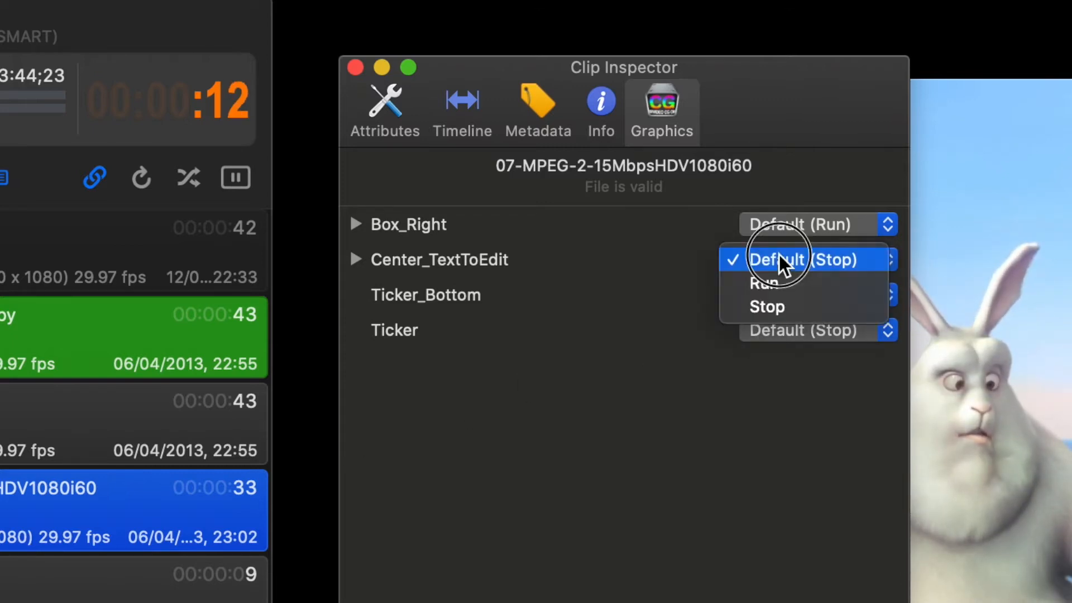
{"action": "left_click", "coordinate": [780, 286]}
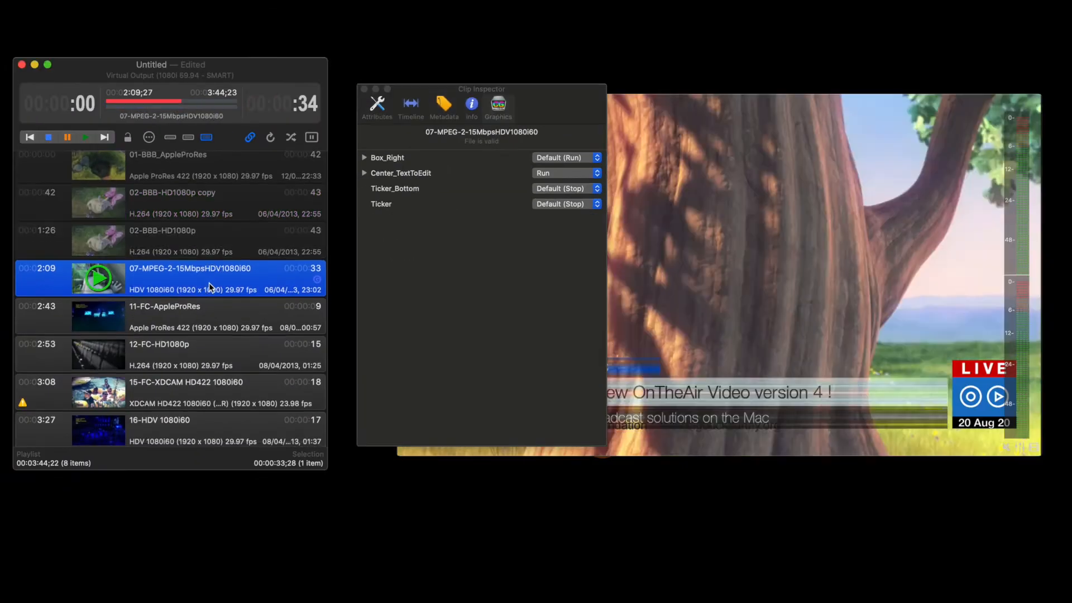
{"action": "left_click", "coordinate": [689, 373]}
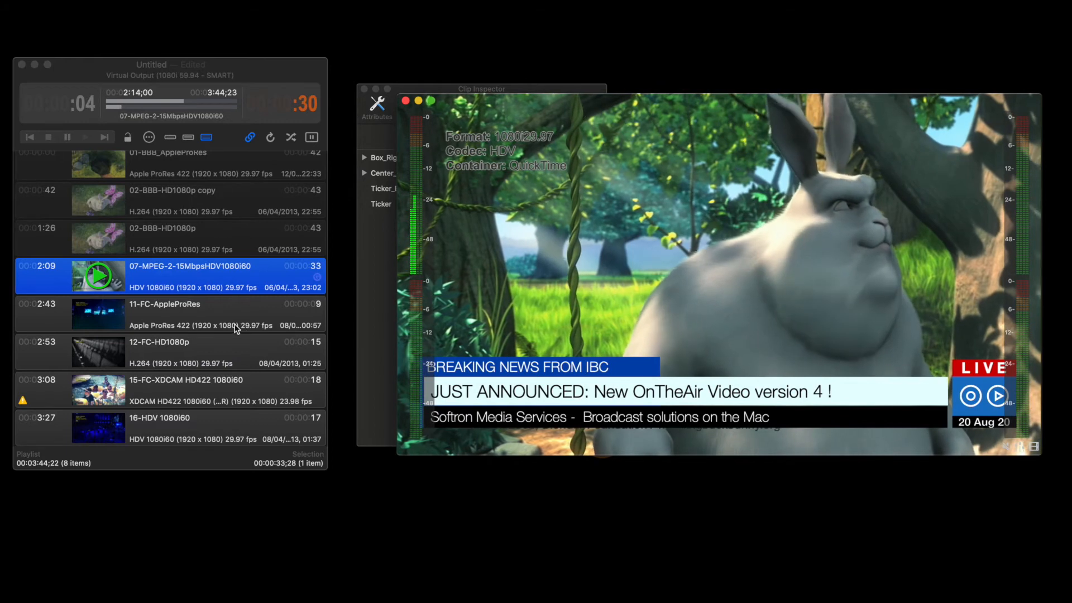
Play the 11-FC-AppleProRes clip and expand the Center_TextToEdit graphic in its Clip Inspector.
{"action": "double_click", "coordinate": [212, 314]}
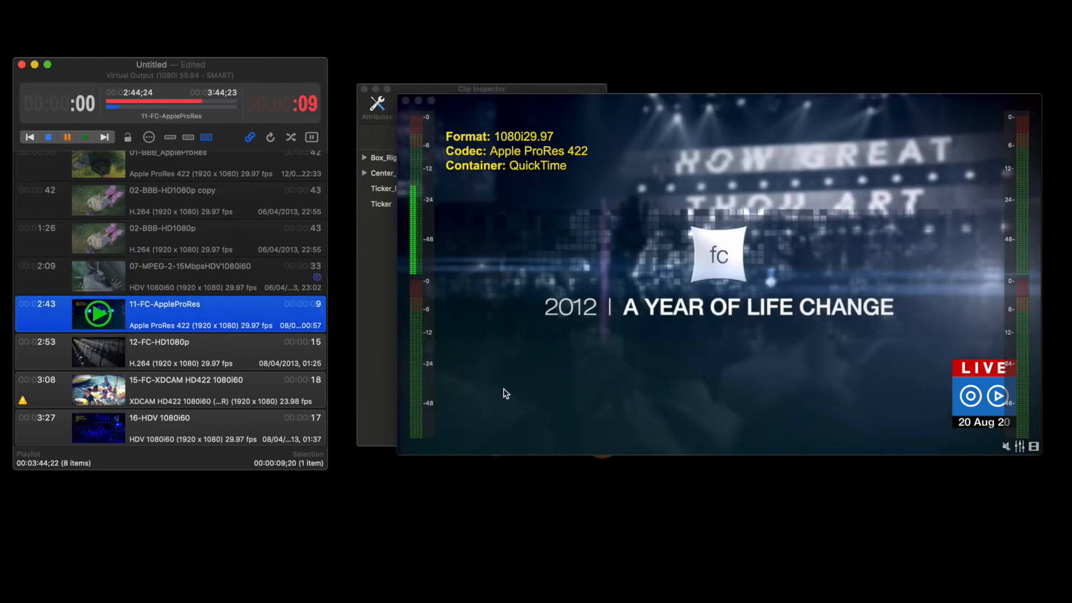
{"action": "left_click", "coordinate": [375, 323]}
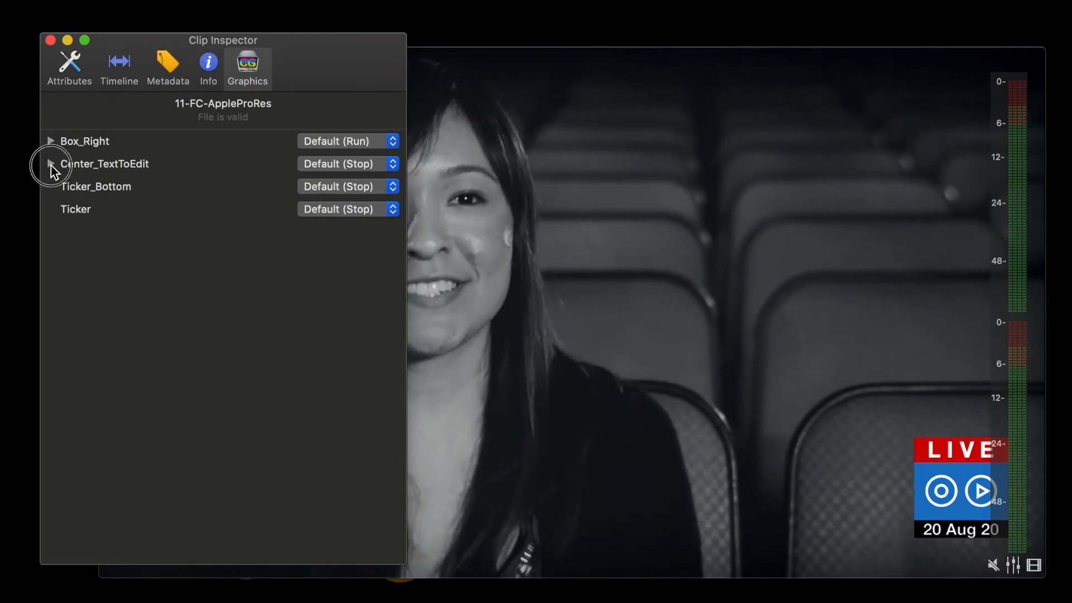
{"action": "left_click", "coordinate": [365, 173]}
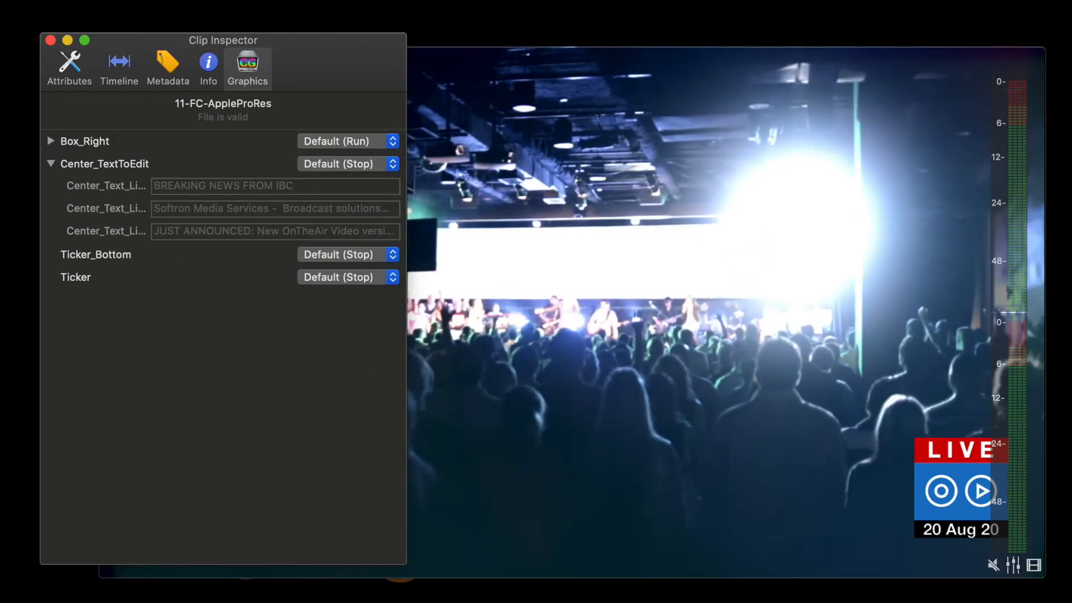
Enter "What's new?" as the first Center_TextToEdit text line for the clip 07-MPEG-2-15MbpsHDV1080i60.
{"action": "left_click", "coordinate": [6, 390]}
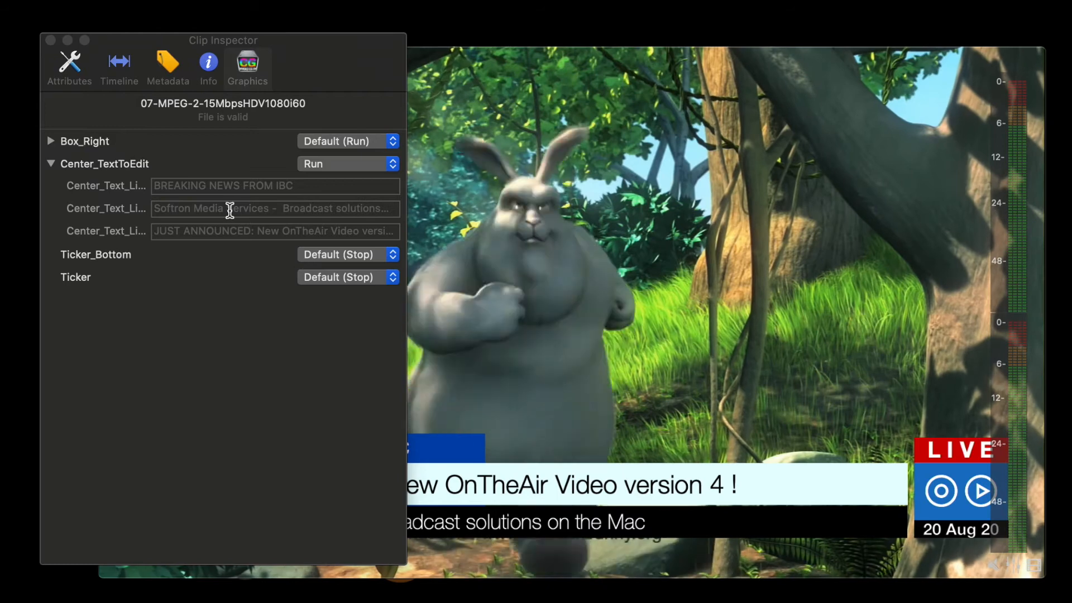
{"action": "left_click", "coordinate": [233, 186]}
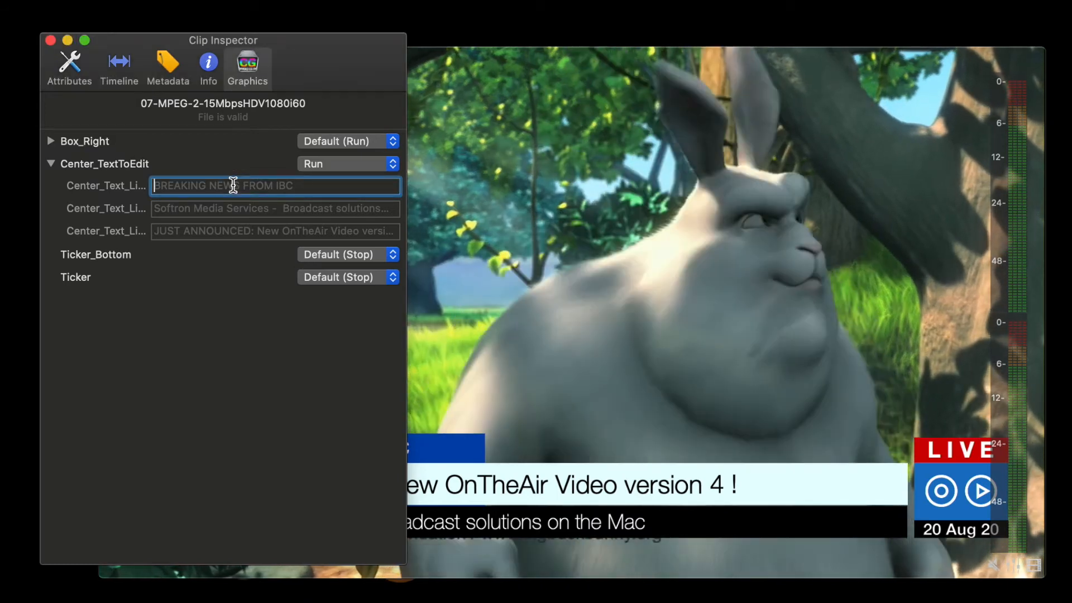
{"action": "type", "text": "What's"}
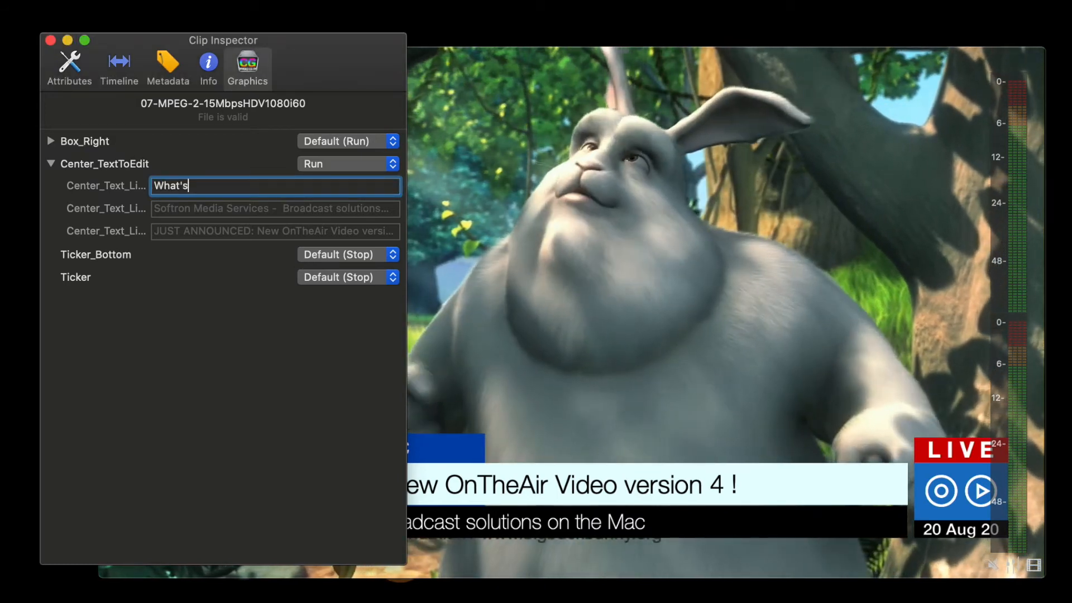
{"action": "type", "text": " new?"}
{"action": "key", "text": "Return"}
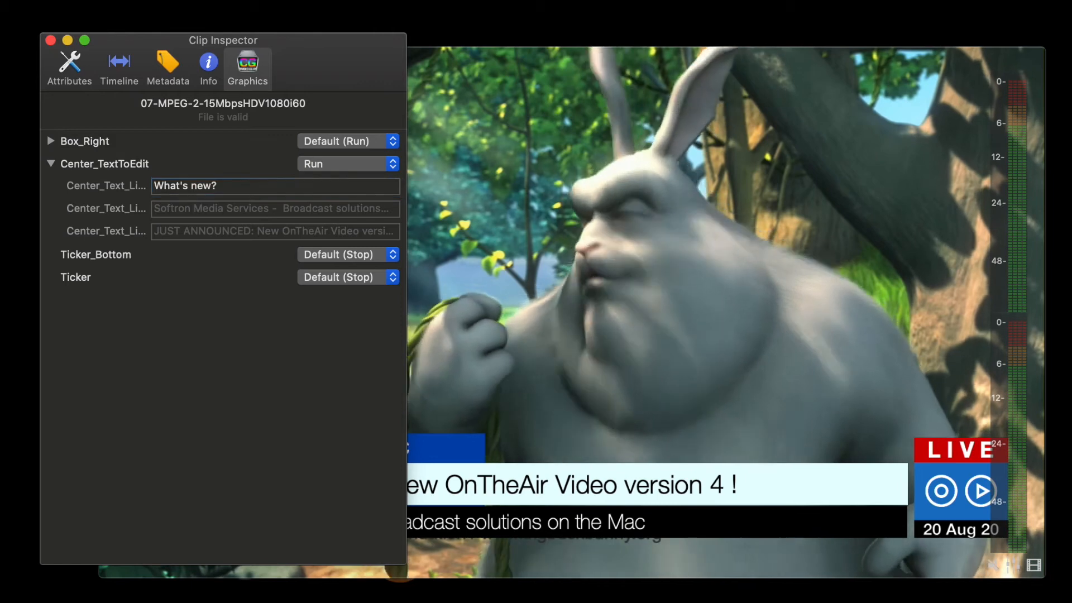
{"action": "left_click", "coordinate": [517, 342]}
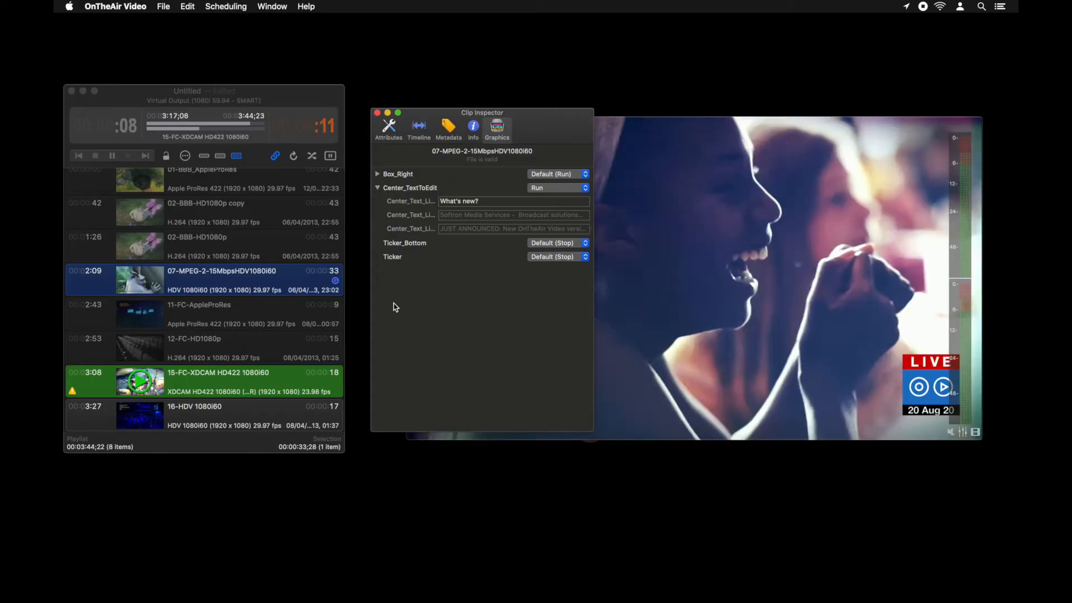
Switch to OnTheAir CG.
{"action": "mouse_move", "coordinate": [479, 583]}
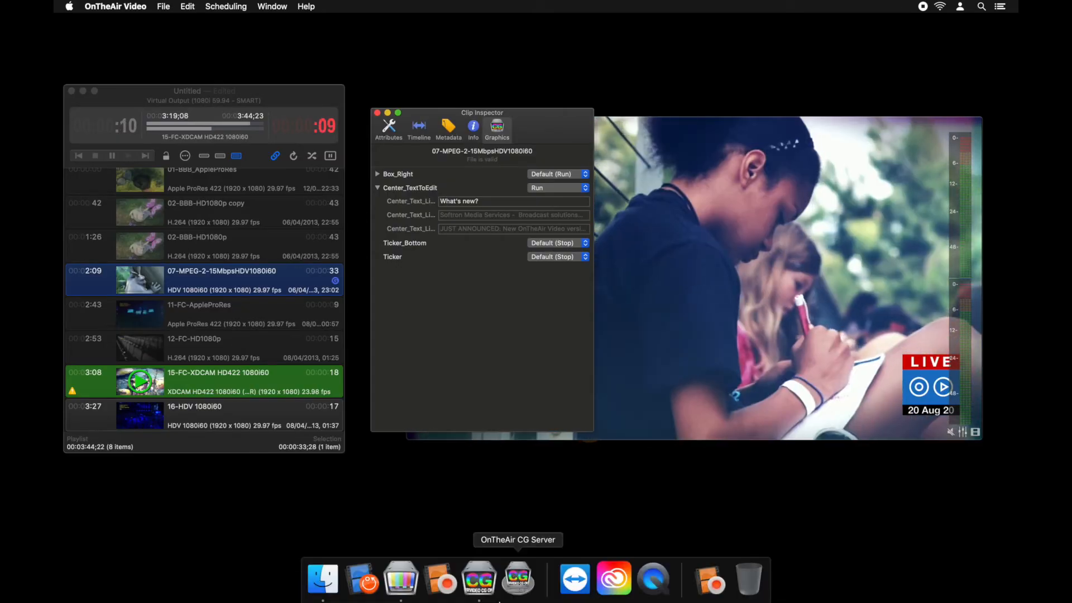
{"action": "left_click", "coordinate": [479, 583]}
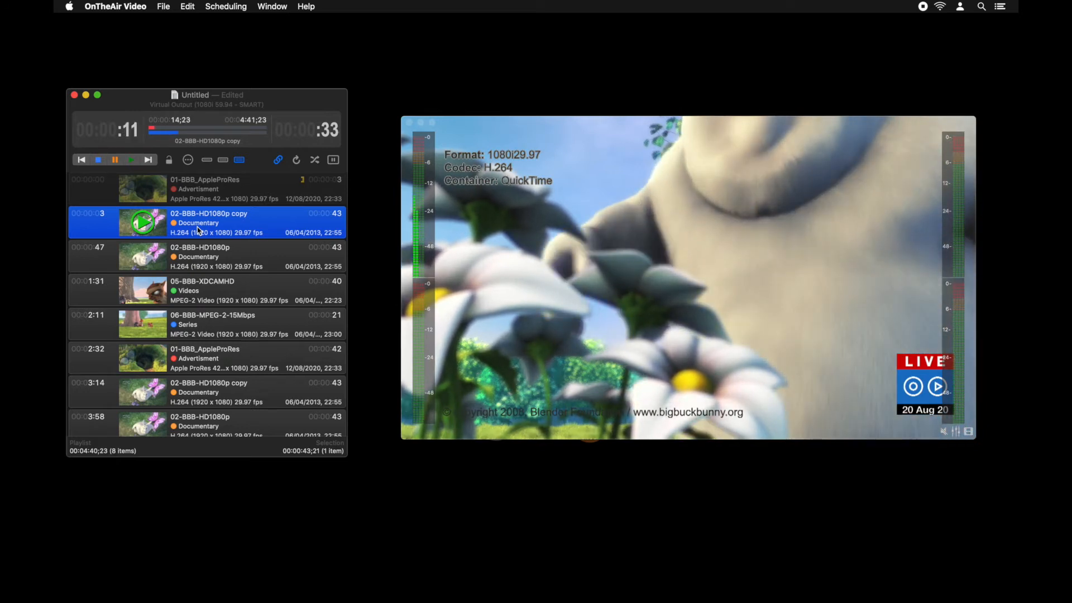
Give the 02-BBB-HD1080p copy clip a "Dissolves - Cross Dissolve" start transition, and play the preceding 01-BBB_AppleProRes clip to preview it.
{"action": "left_click", "coordinate": [210, 228]}
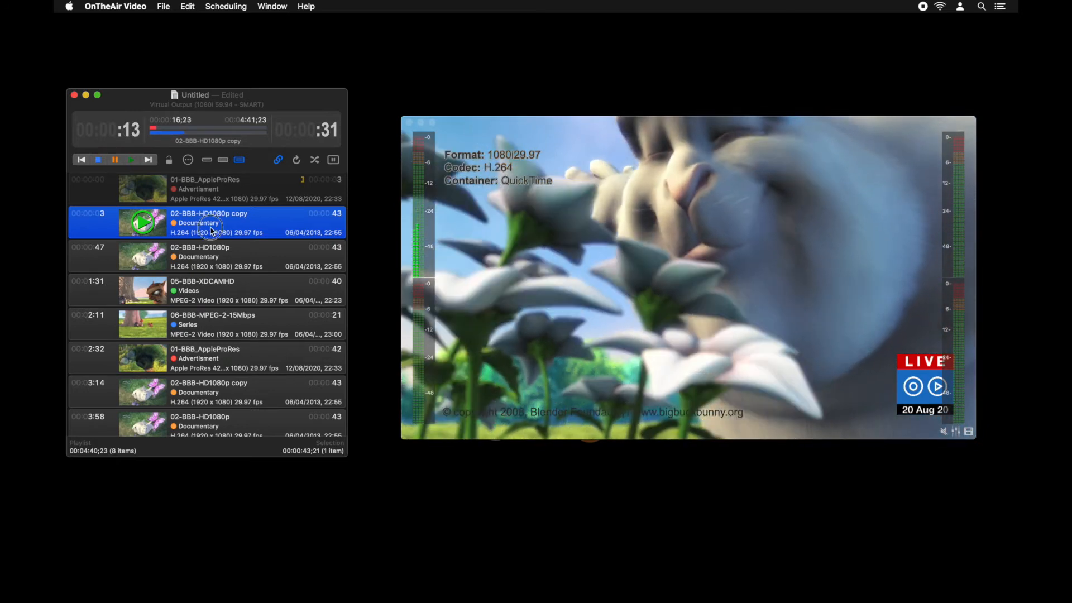
{"action": "key", "text": "super+i"}
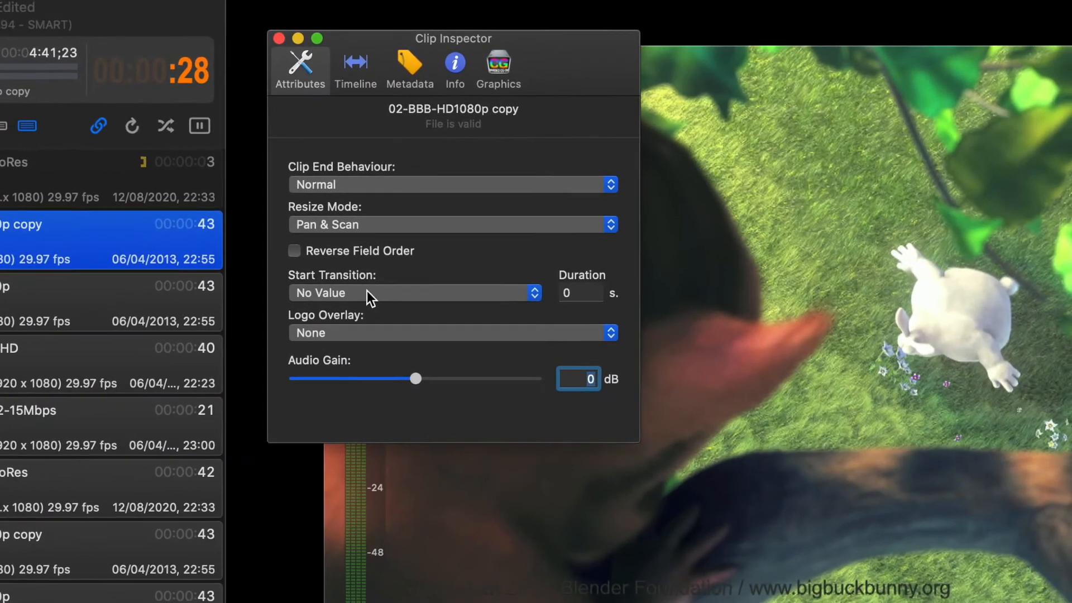
{"action": "left_click", "coordinate": [425, 251]}
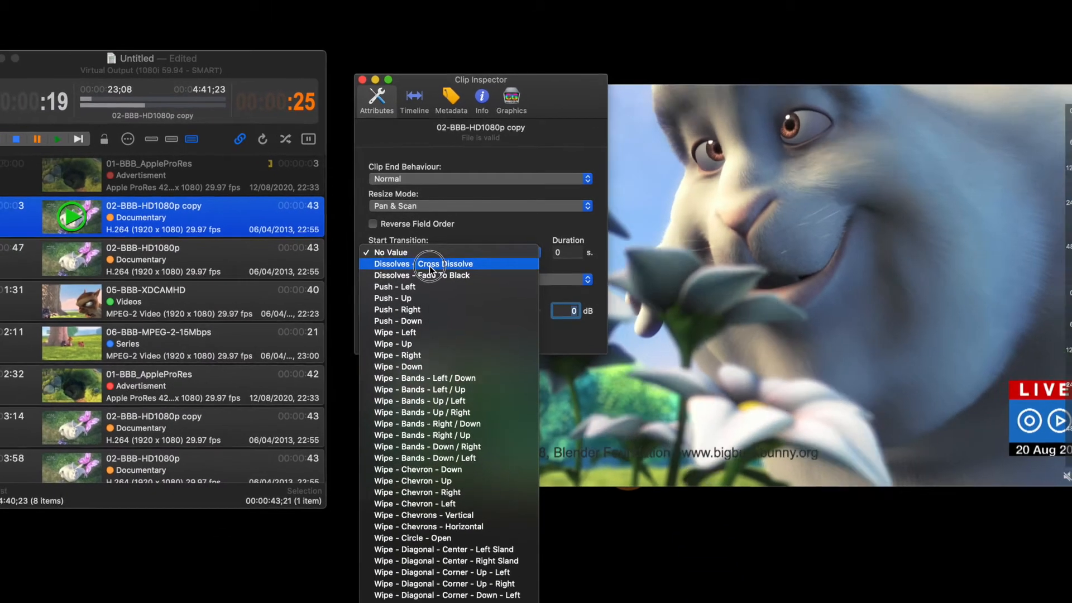
{"action": "left_click", "coordinate": [419, 279]}
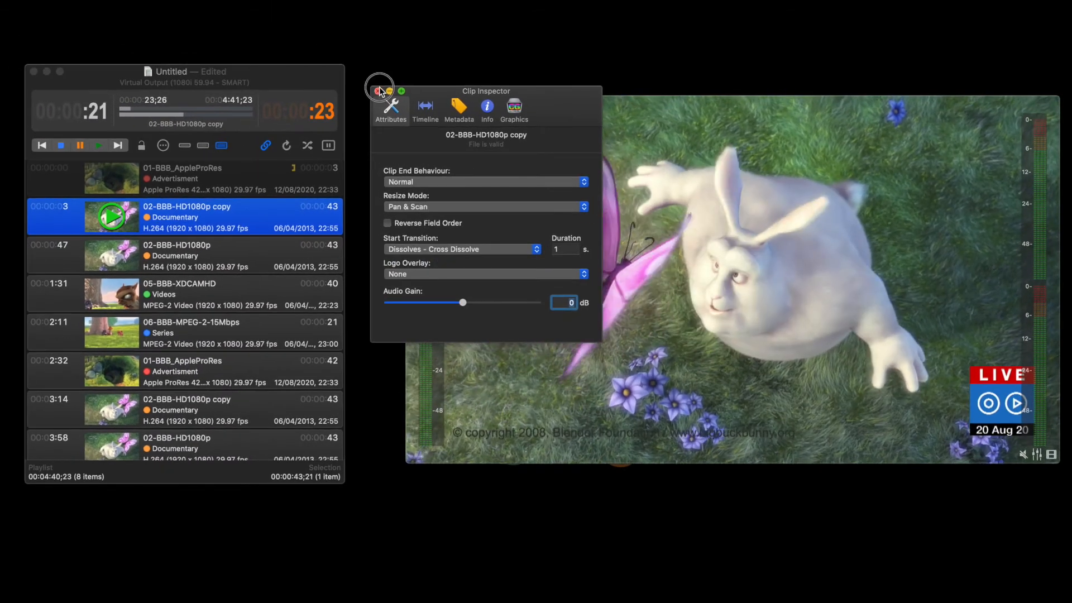
{"action": "left_click", "coordinate": [378, 91]}
{"action": "left_click", "coordinate": [196, 177]}
{"action": "double_click", "coordinate": [196, 177]}
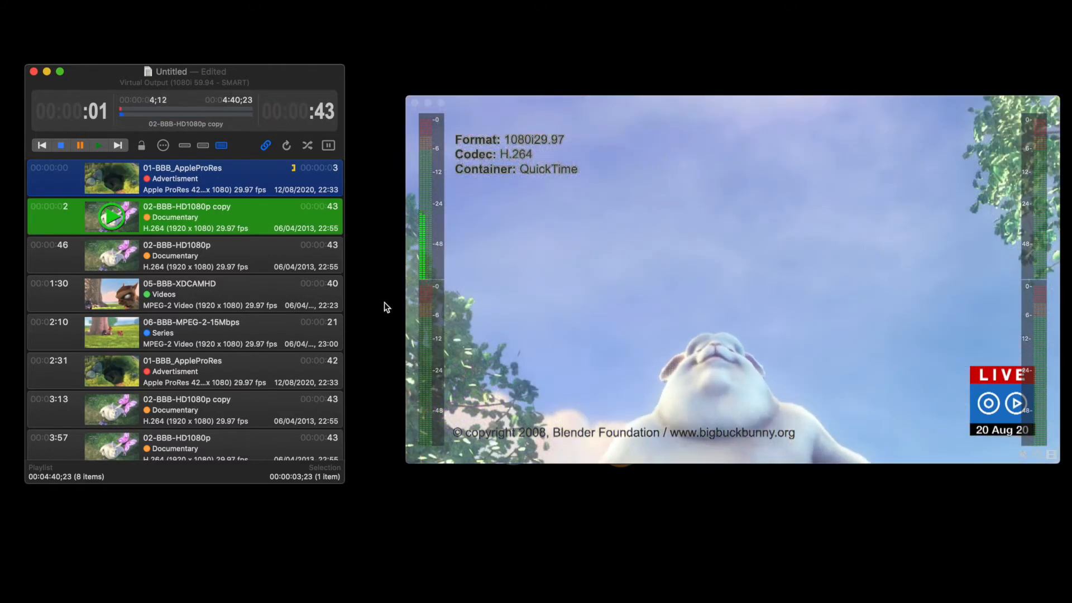
Open the Transition Editor and import Softron Wipe.mov from the Transitions folder as a custom transition.
{"action": "left_click", "coordinate": [255, 0]}
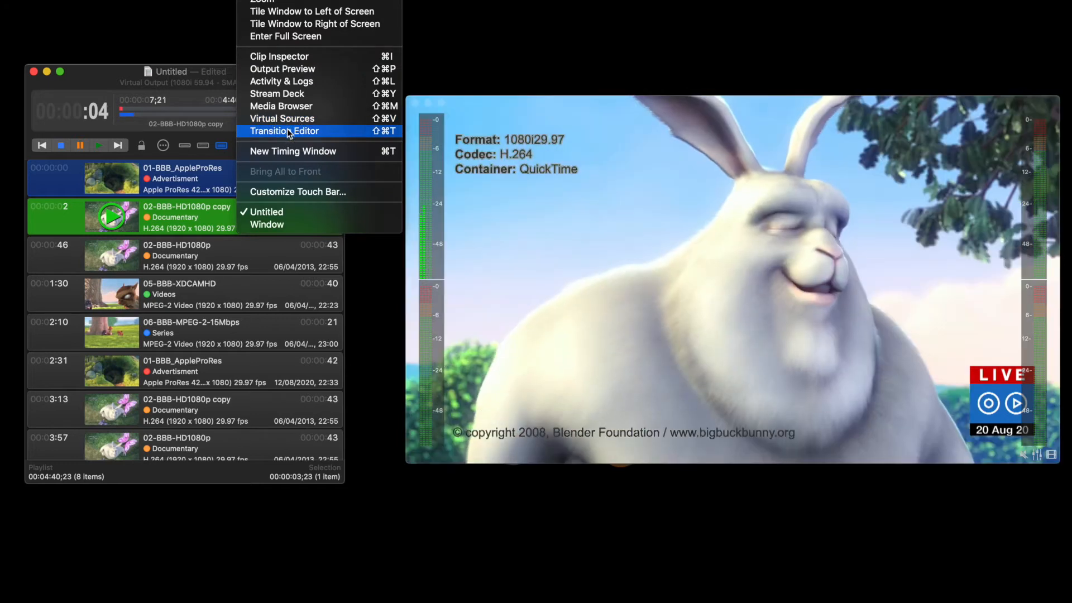
{"action": "left_click", "coordinate": [287, 130]}
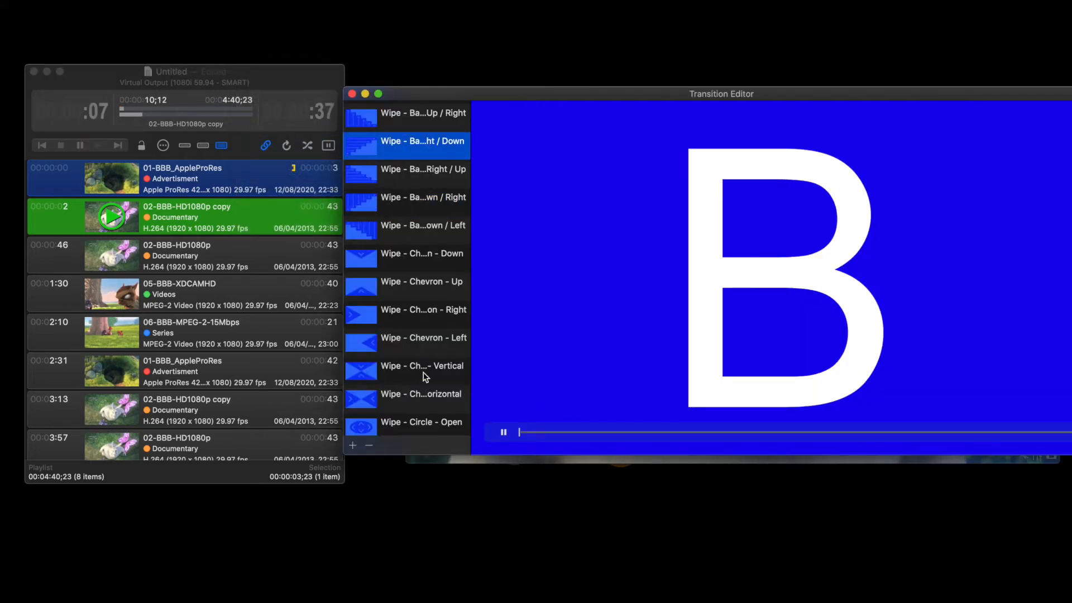
{"action": "scroll", "coordinate": [424, 377], "scroll_direction": "down", "scroll_amount": 10}
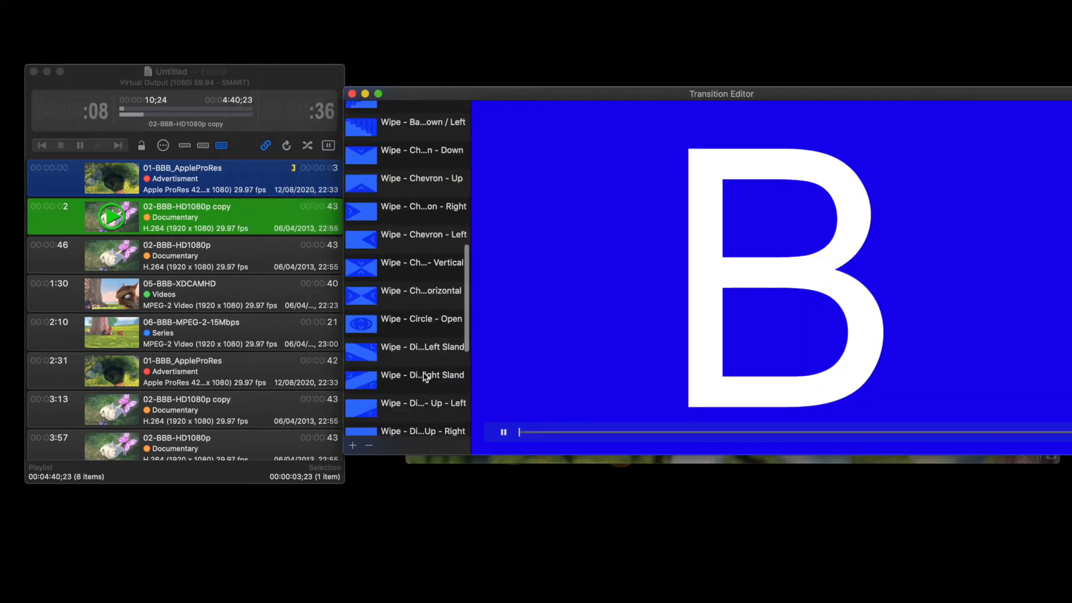
{"action": "left_click", "coordinate": [353, 445]}
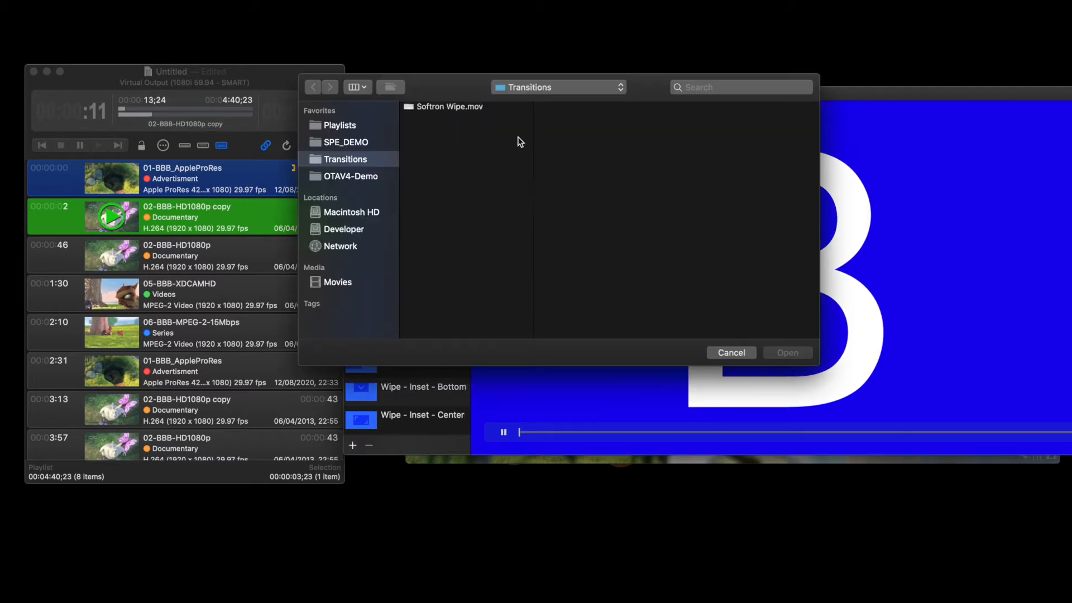
{"action": "double_click", "coordinate": [444, 112]}
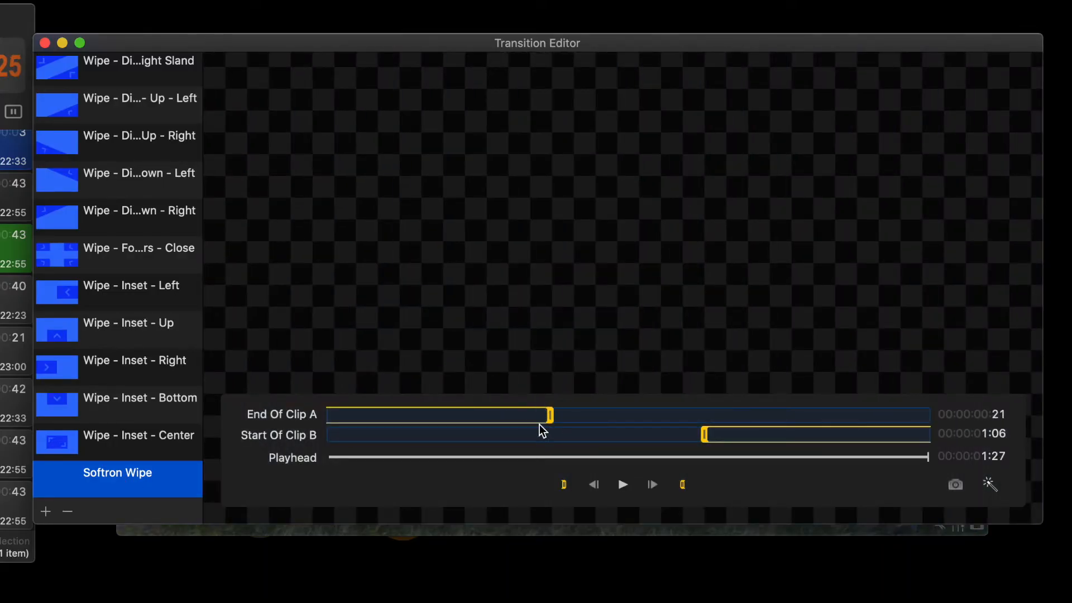
Adjust the Softron Wipe's End Of Clip A point to about 21 frames, fine-tune its Start Of Clip B point, and close the editor.
{"action": "mouse_move", "coordinate": [550, 418]}
{"action": "left_mouse_down"}
{"action": "mouse_move", "coordinate": [522, 416]}
{"action": "mouse_move", "coordinate": [536, 418]}
{"action": "left_mouse_up"}
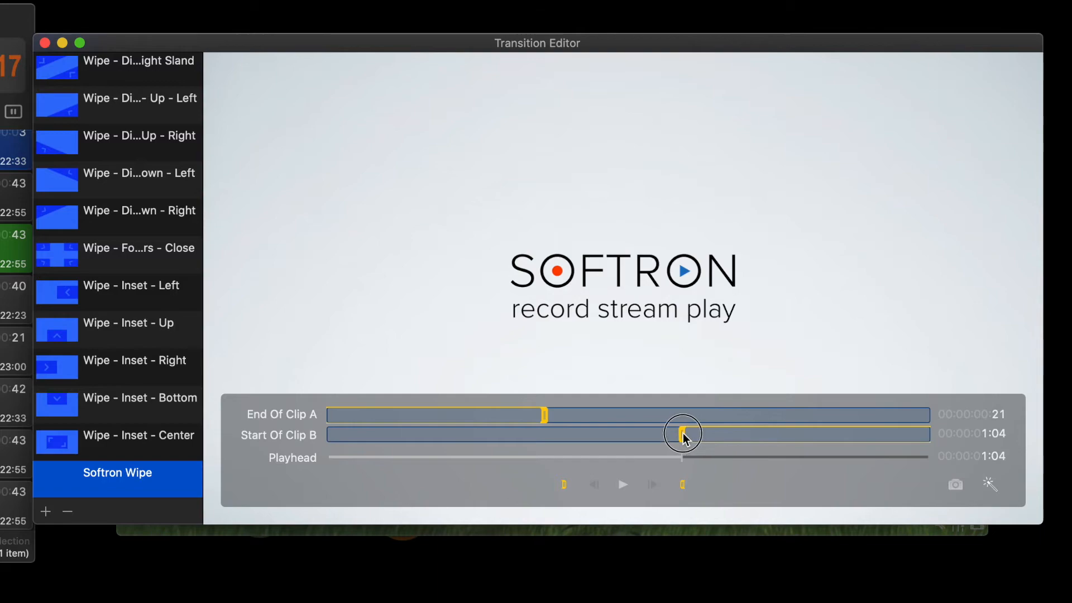
{"action": "left_click_drag", "start_coordinate": [685, 440], "coordinate": [702, 435]}
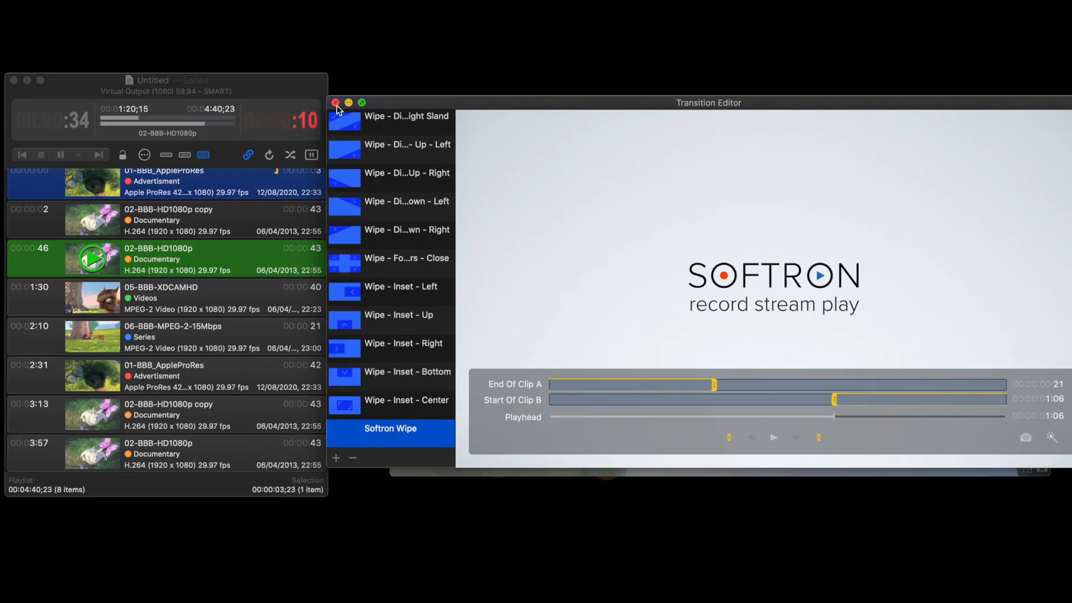
{"action": "left_click", "coordinate": [336, 102]}
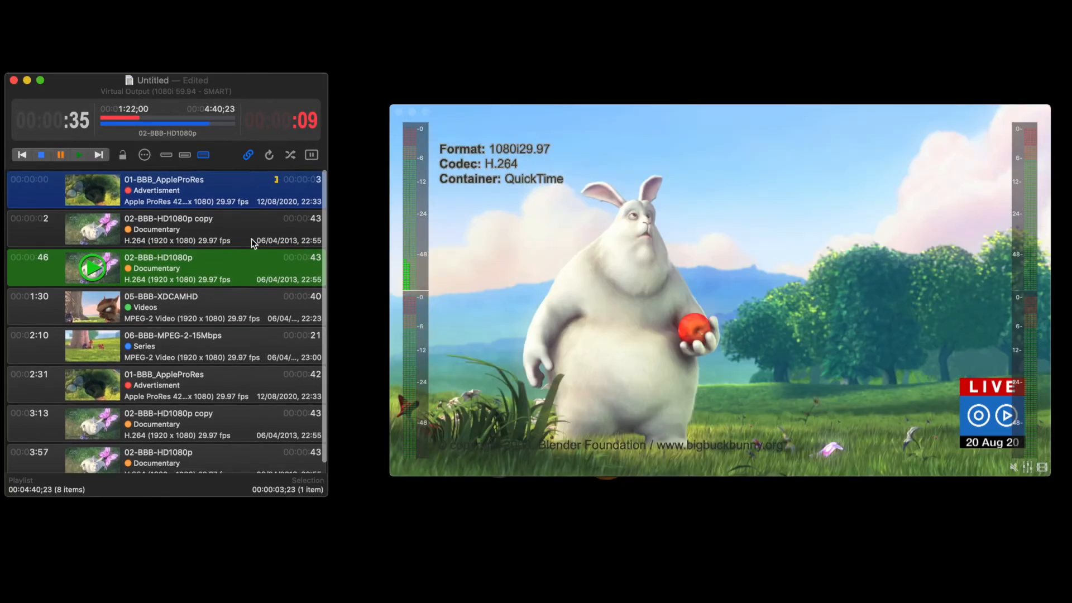
Set the 02-BBB-HD1080p copy clip's start transition to Softron Wipe, close the inspector, and play the preceding 01-BBB_AppleProRes clip to preview it.
{"action": "left_click", "coordinate": [244, 236]}
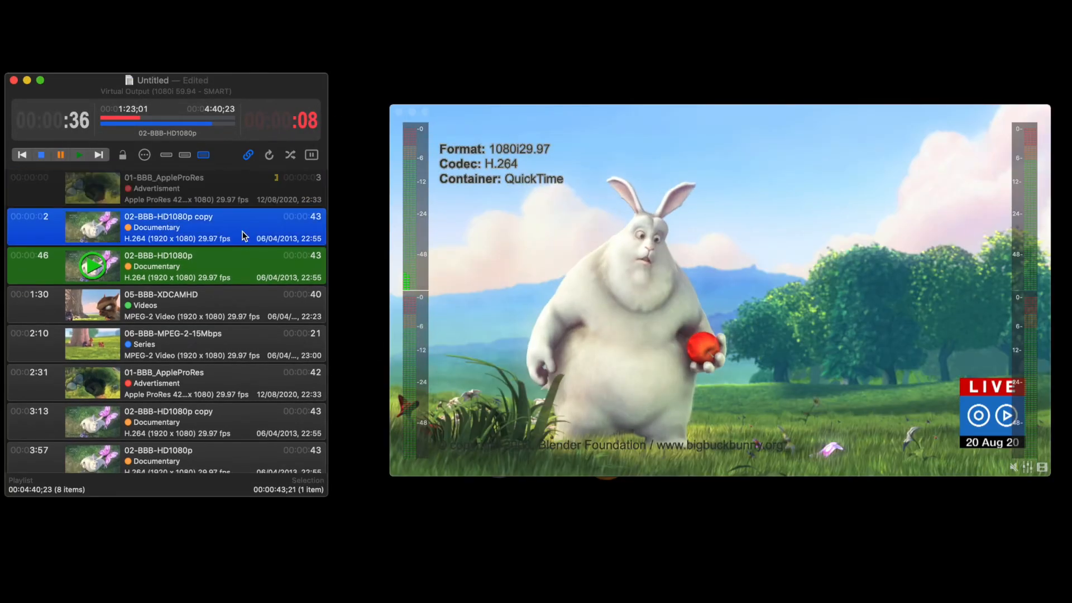
{"action": "double_click", "coordinate": [244, 236]}
{"action": "left_click", "coordinate": [417, 263]}
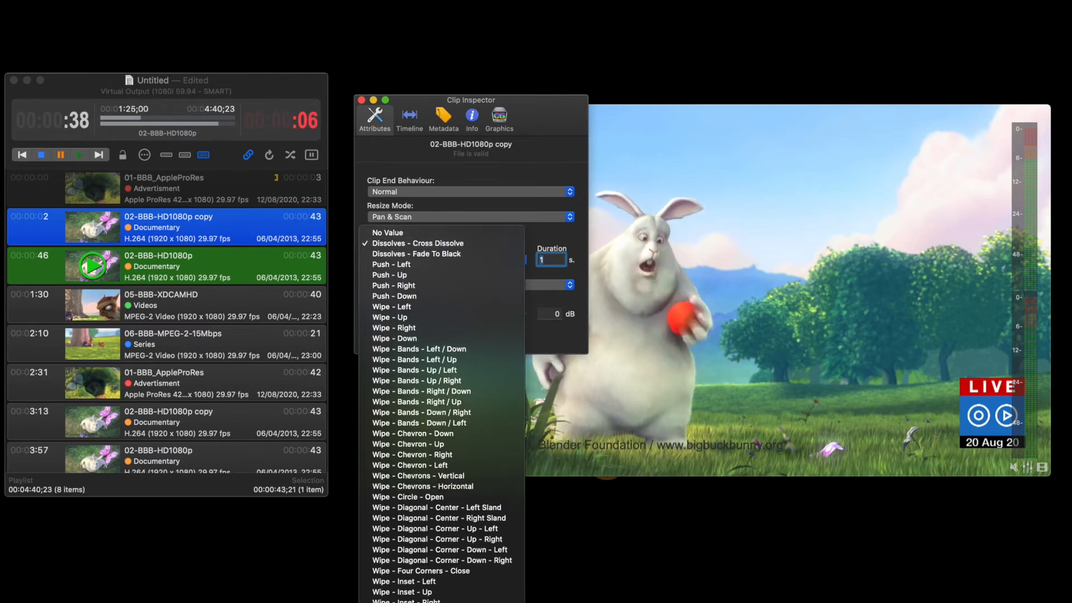
{"action": "left_click", "coordinate": [403, 601]}
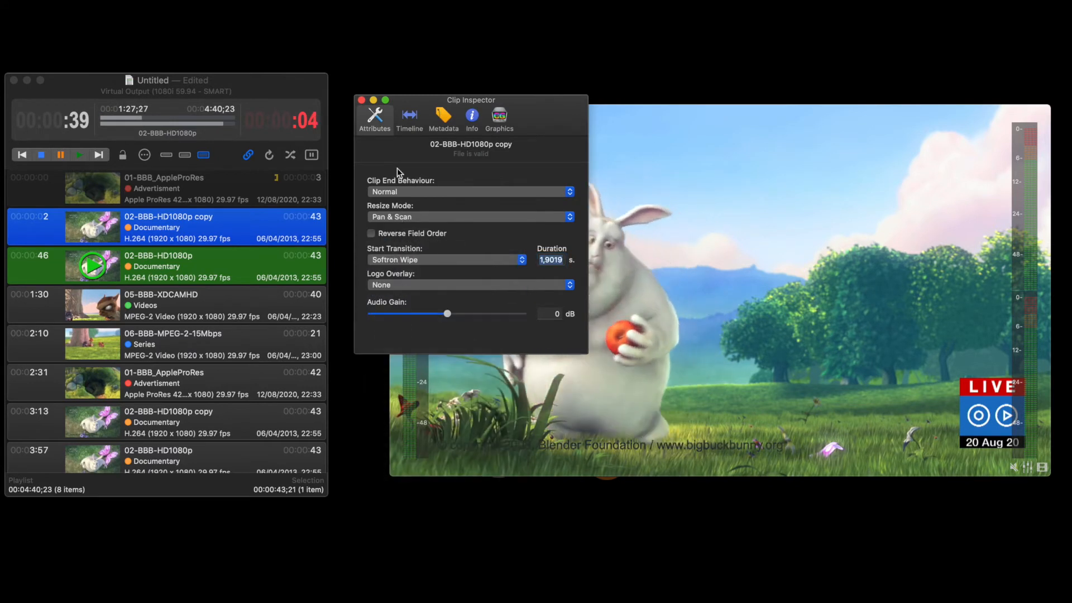
{"action": "left_click", "coordinate": [361, 100]}
{"action": "left_click", "coordinate": [218, 184]}
{"action": "key", "text": "space"}
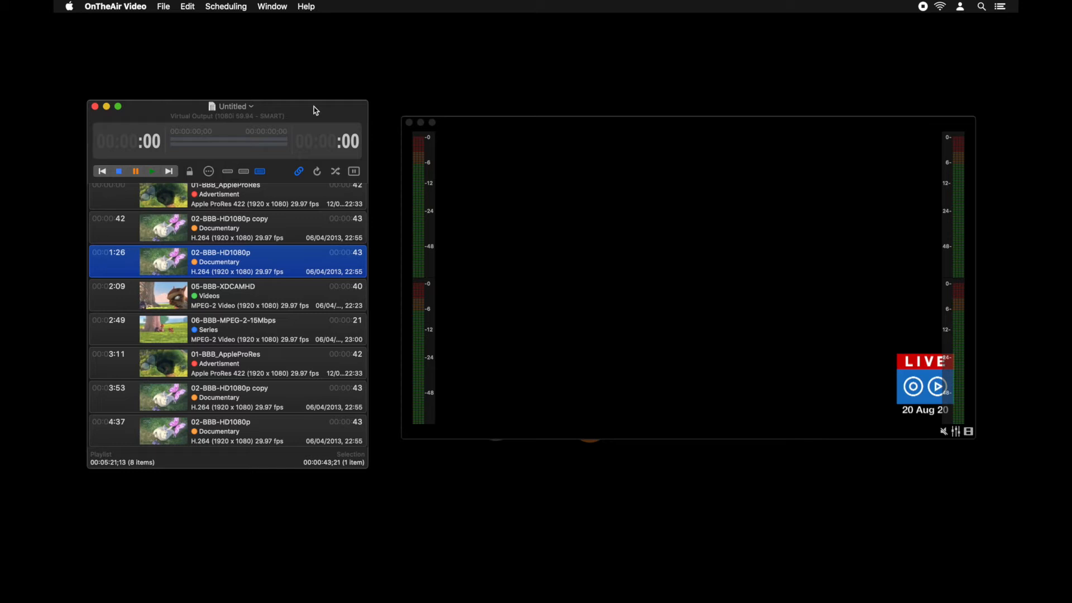
Open the application's preferences.
{"action": "left_click", "coordinate": [124, 7]}
{"action": "left_click", "coordinate": [129, 38]}
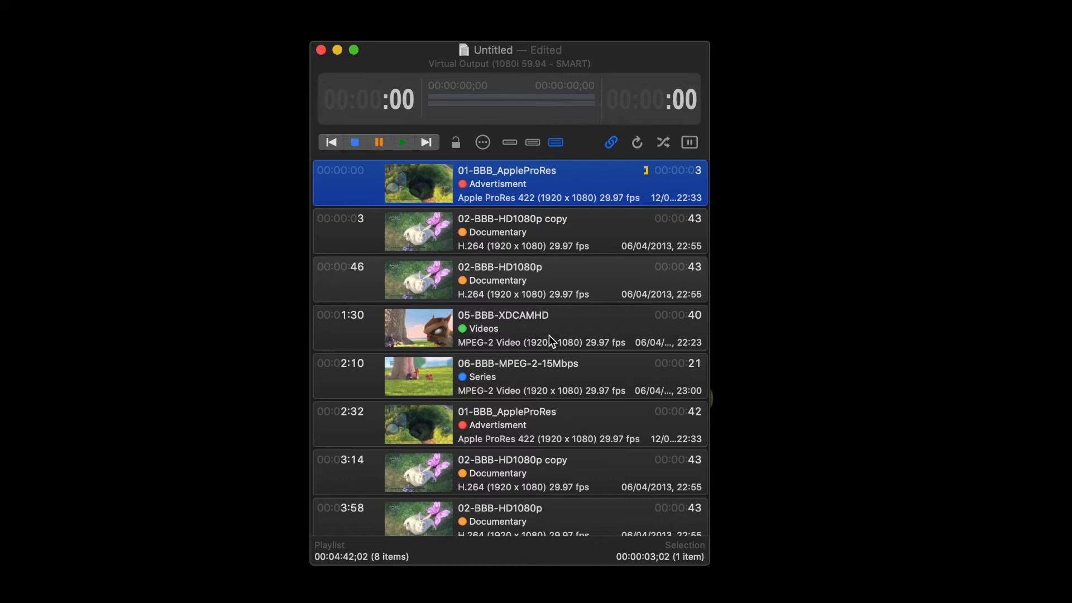
Start playing the playlist and set the 05-BBB-XDCAMHD clip to play next.
{"action": "left_click", "coordinate": [402, 142]}
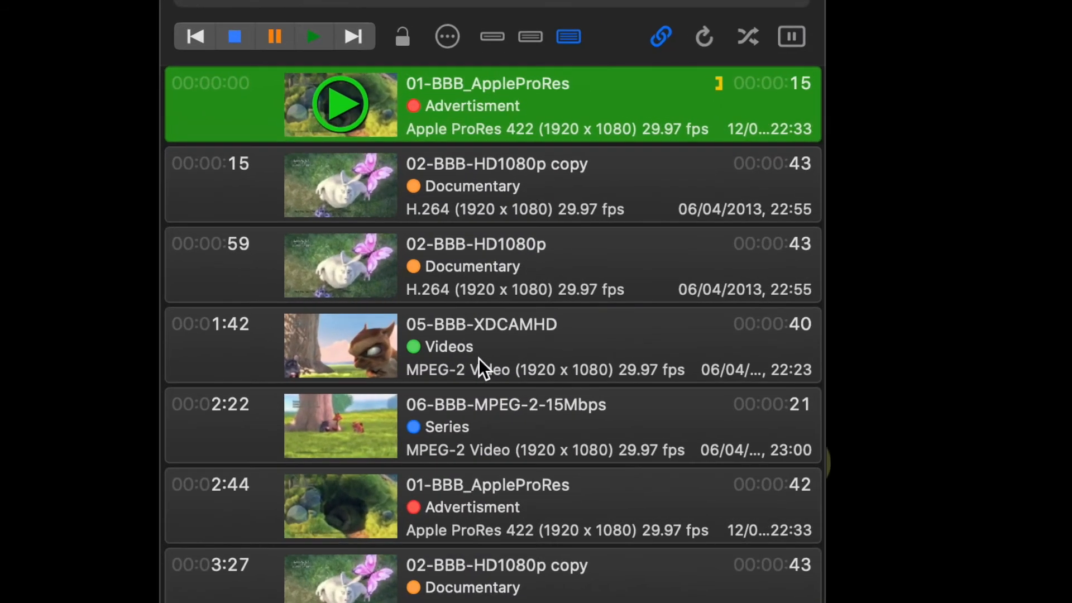
{"action": "right_click", "coordinate": [478, 359]}
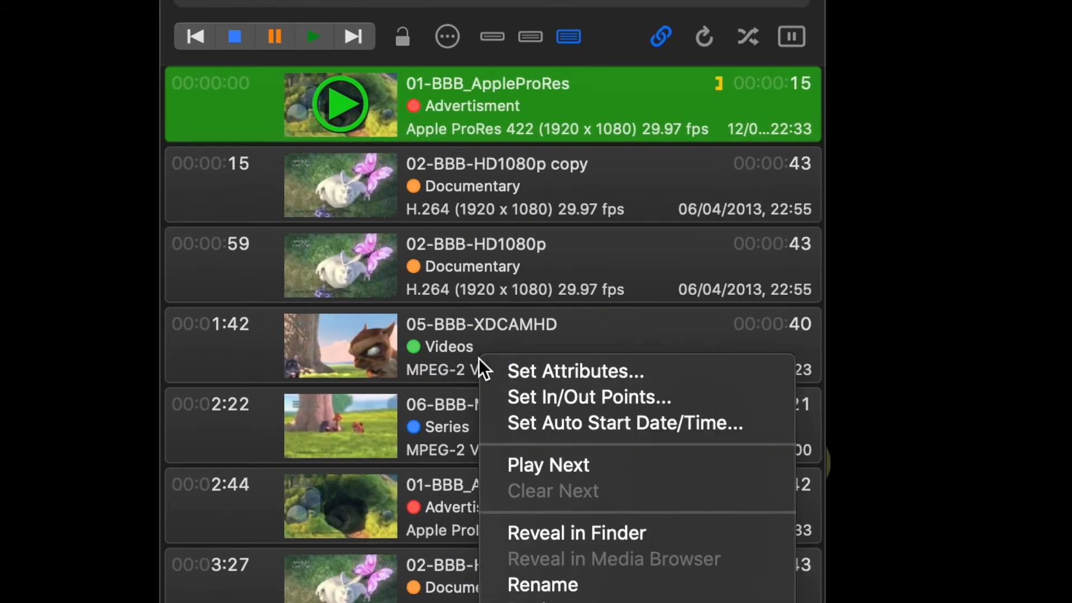
{"action": "left_click", "coordinate": [547, 463]}
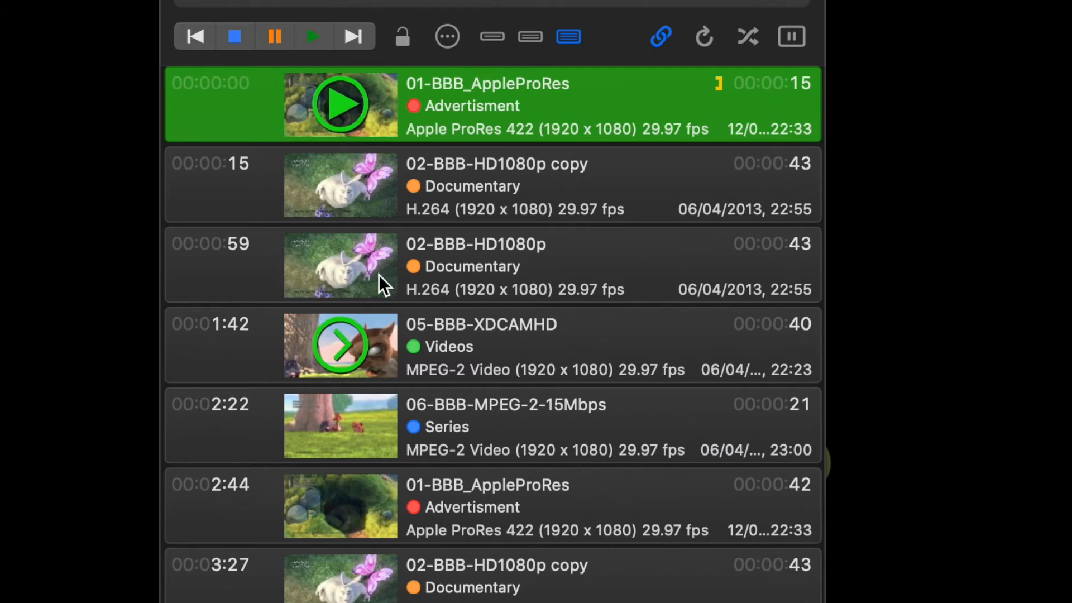
{"action": "left_click", "coordinate": [365, 337]}
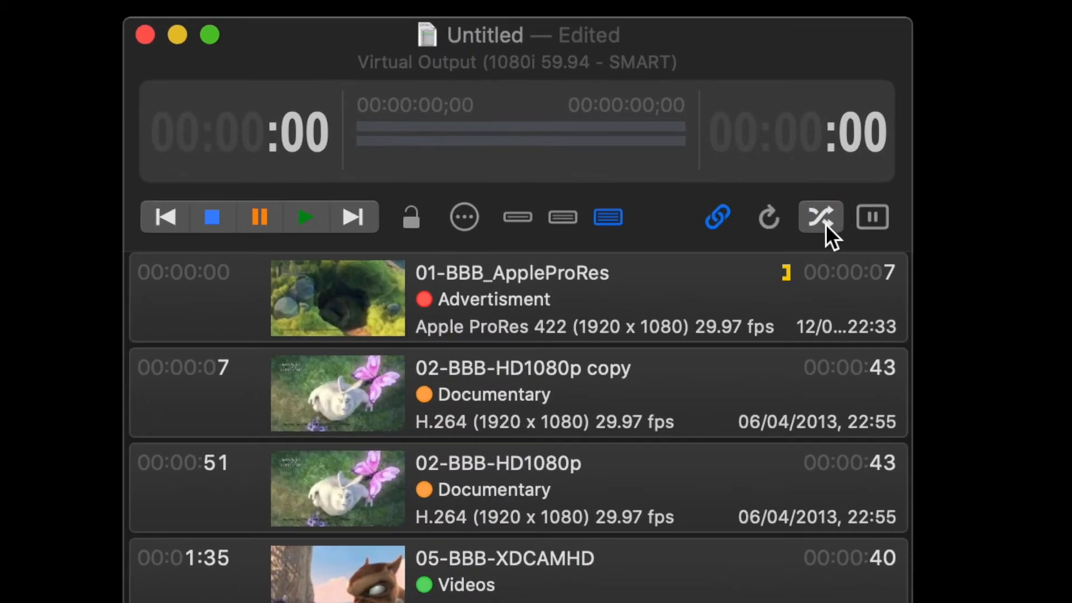
Try shuffle playback on the playlist.
{"action": "left_click", "coordinate": [754, 172]}
{"action": "double_click", "coordinate": [415, 295]}
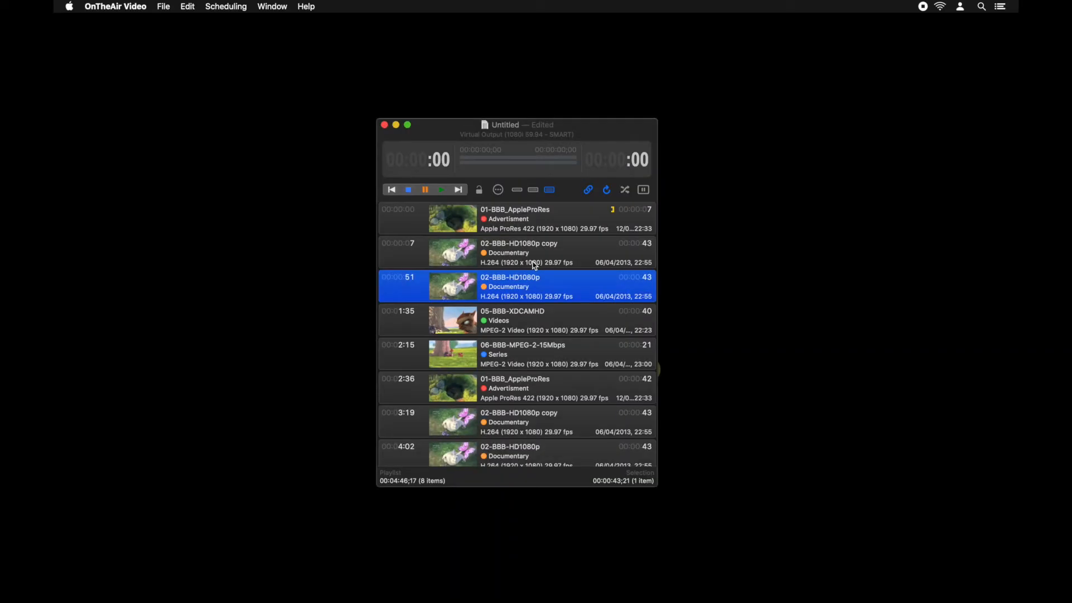
{"action": "key", "text": "Escape"}
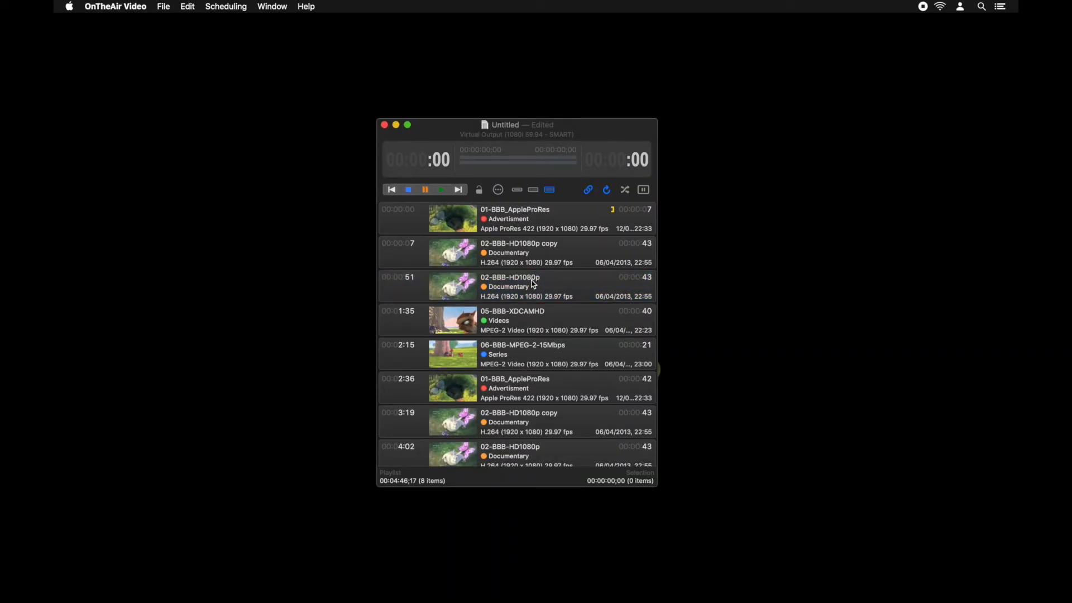
{"action": "left_click", "coordinate": [533, 283]}
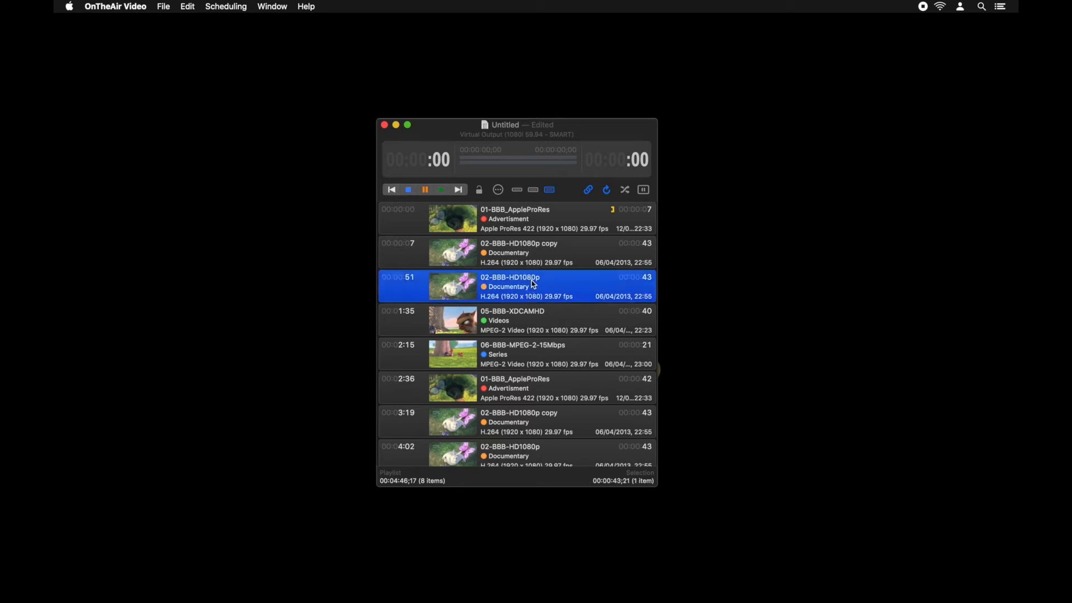
{"action": "key", "text": "Escape"}
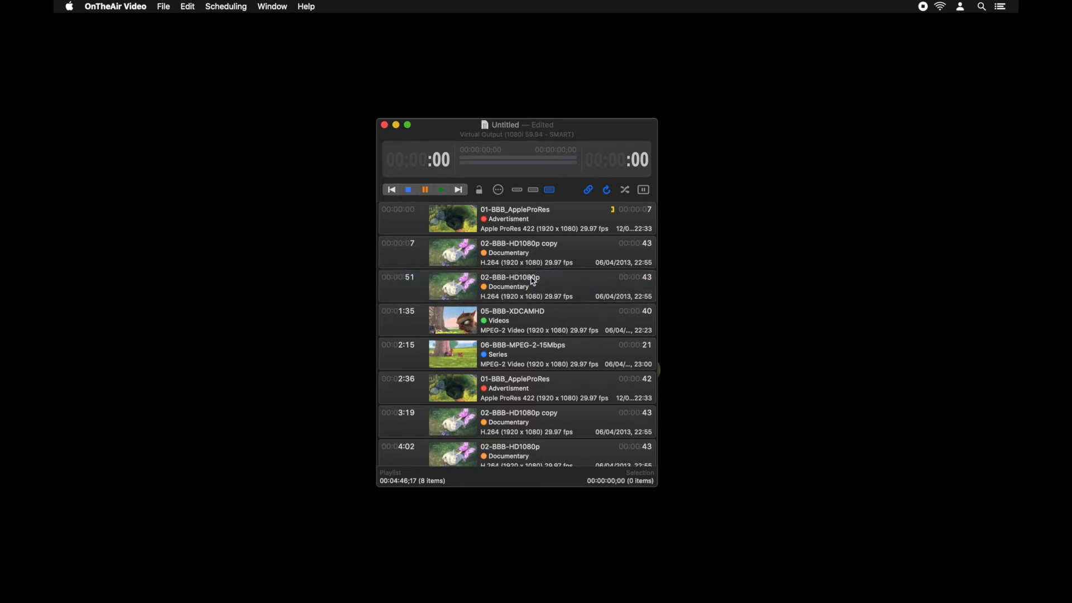
Insert a one-hour live clip using the UltraStudio HD Mini source above the 02-BBB-HD1080p clip.
{"action": "left_click", "coordinate": [533, 280]}
{"action": "left_click", "coordinate": [163, 6]}
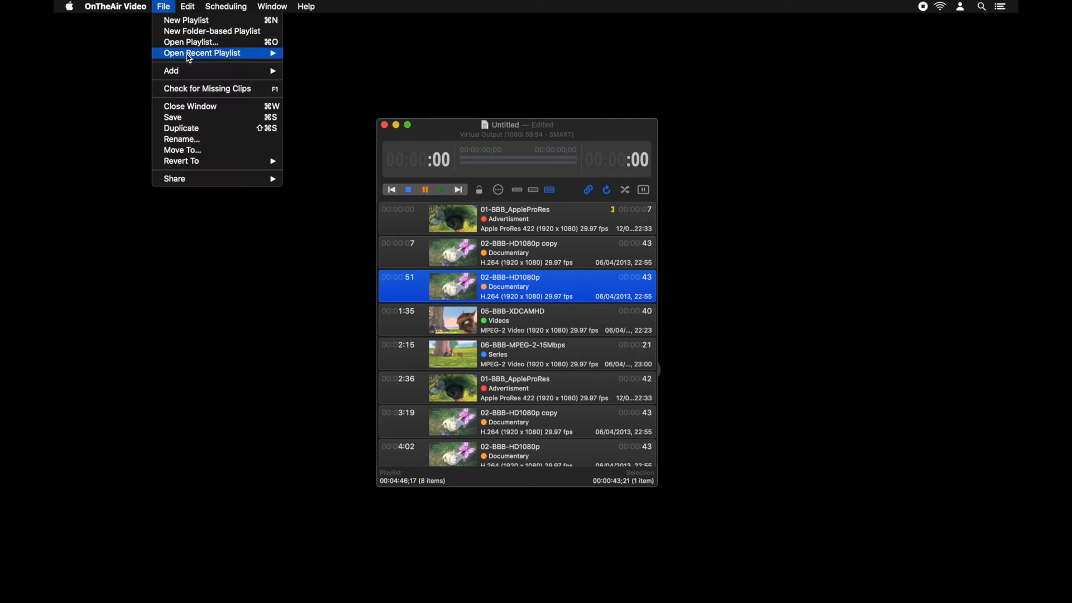
{"action": "mouse_move", "coordinate": [224, 72]}
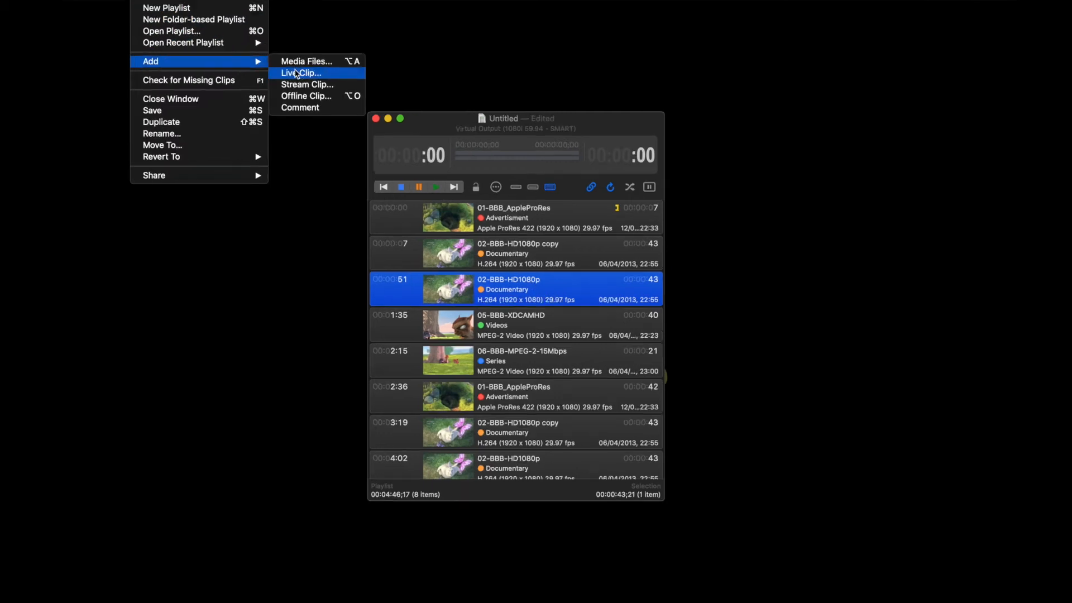
{"action": "left_click", "coordinate": [296, 72]}
{"action": "left_click", "coordinate": [575, 220]}
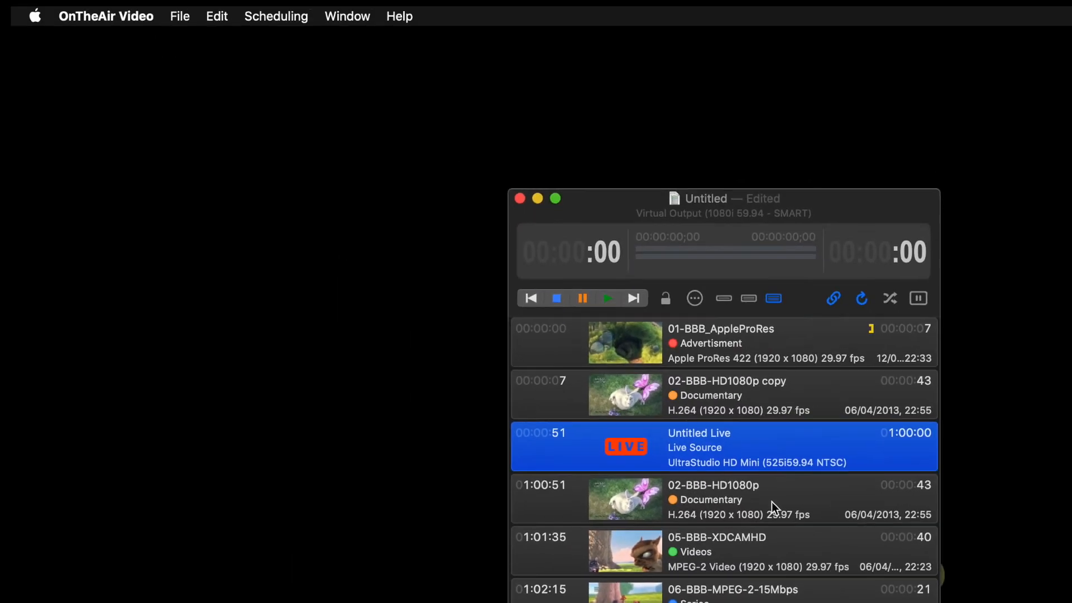
Insert a stream clip with URL rtmps://192.168.0.1 and a 59:56 duration above the 05-BBB-XDCAMHD clip.
{"action": "left_click", "coordinate": [554, 508]}
{"action": "left_click", "coordinate": [180, 16]}
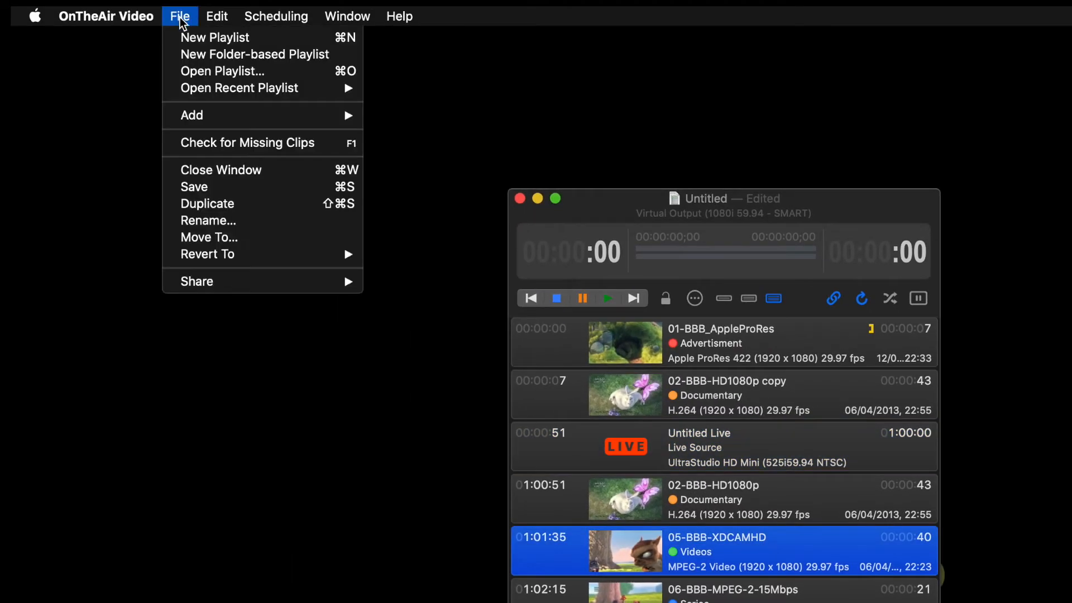
{"action": "mouse_move", "coordinate": [196, 112]}
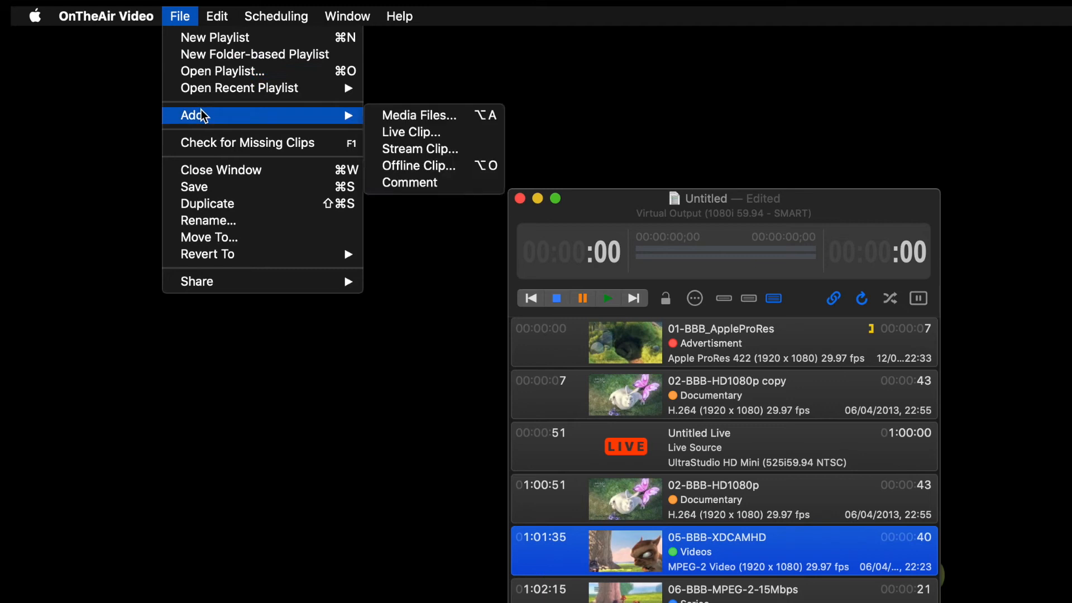
{"action": "left_click", "coordinate": [423, 150]}
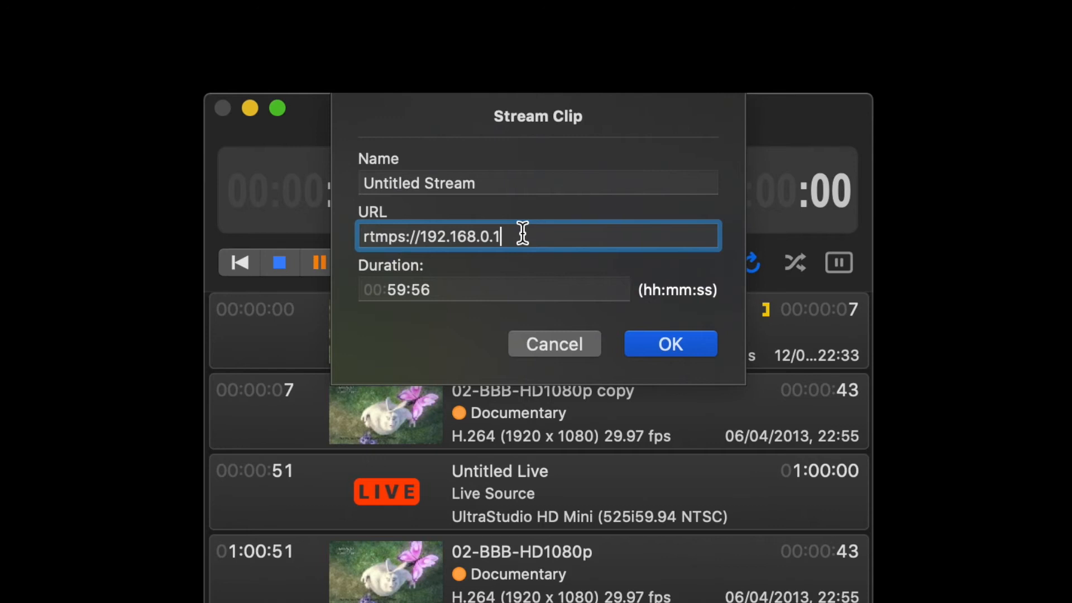
{"action": "left_click", "coordinate": [662, 339]}
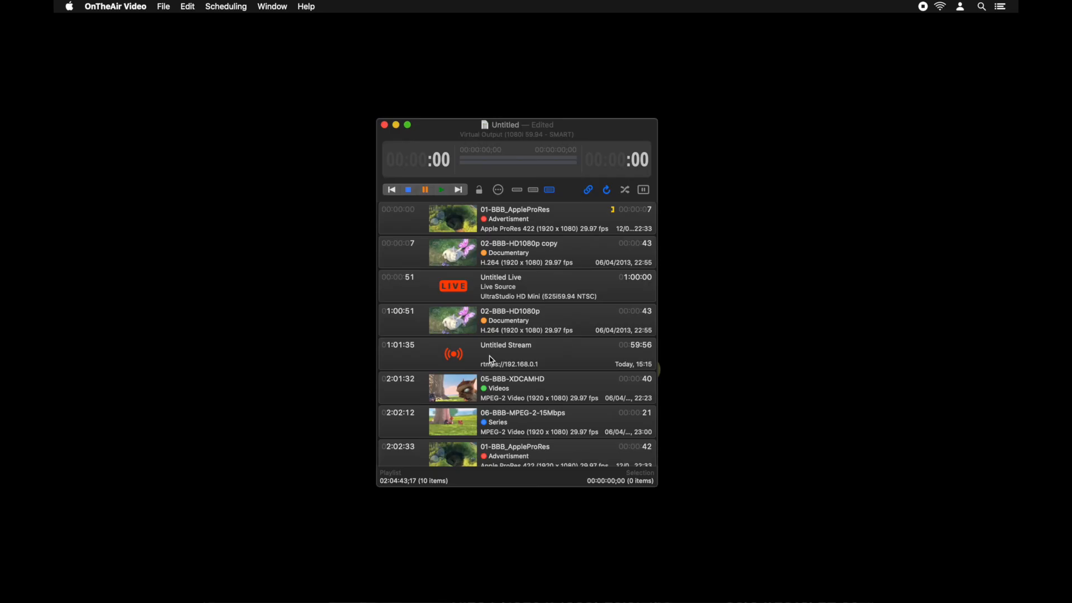
Insert a comment above the 06-BBB-MPEG-2-15Mbps clip.
{"action": "left_click", "coordinate": [515, 420]}
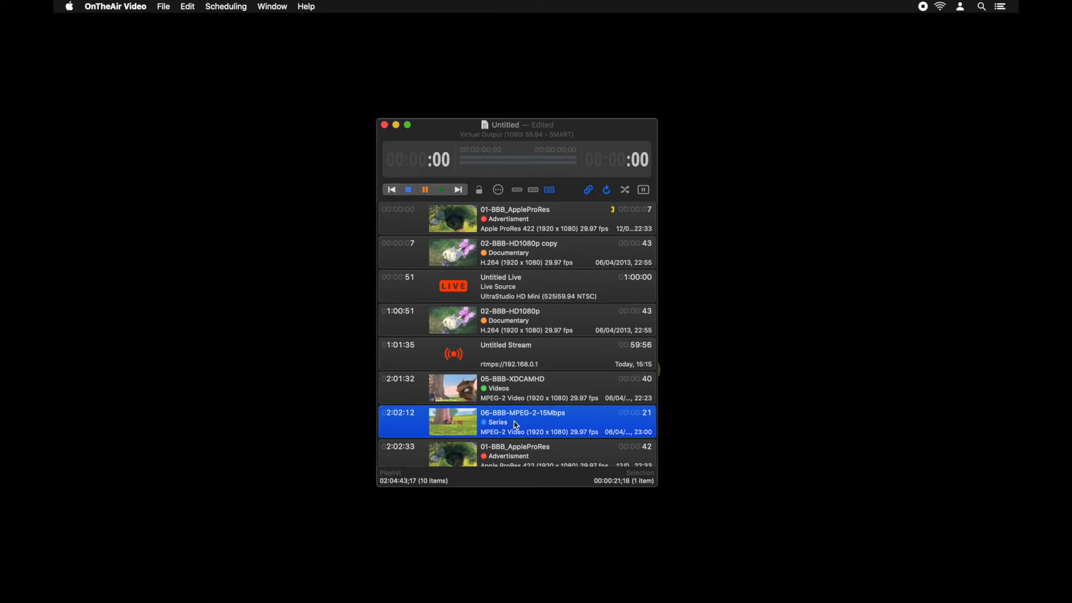
{"action": "left_click", "coordinate": [164, 6]}
{"action": "mouse_move", "coordinate": [173, 71]}
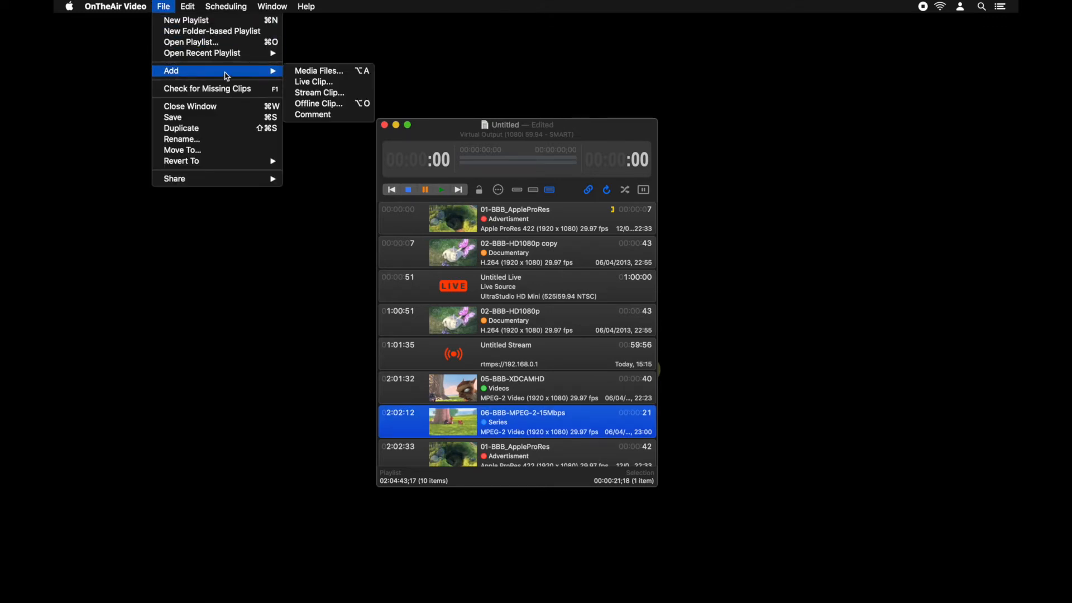
{"action": "left_click", "coordinate": [308, 115]}
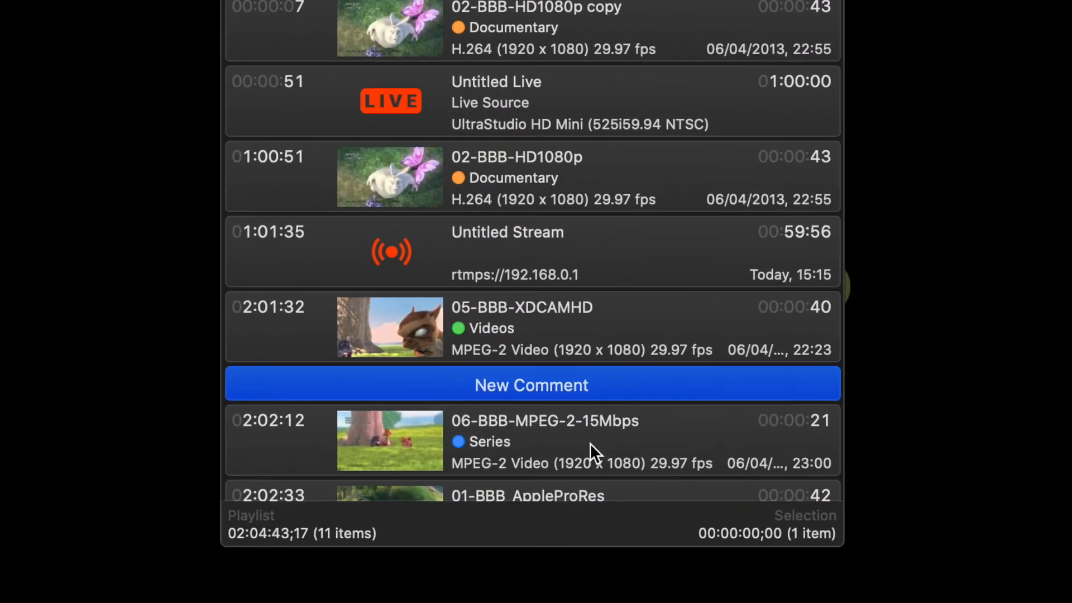
{"action": "left_click", "coordinate": [589, 444]}
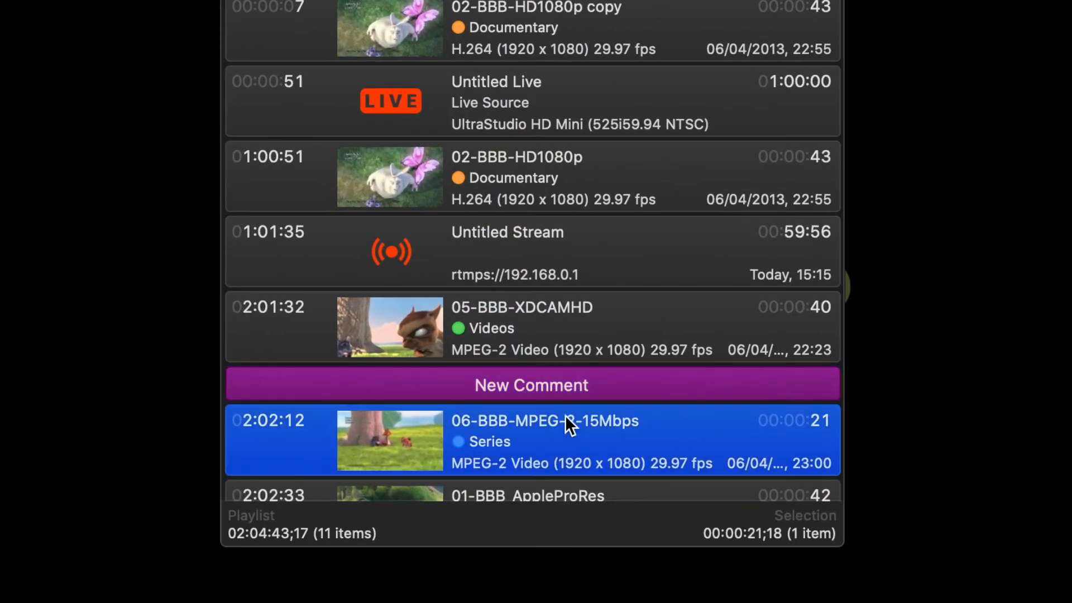
{"action": "scroll", "coordinate": [545, 324], "scroll_direction": "down", "scroll_amount": 3}
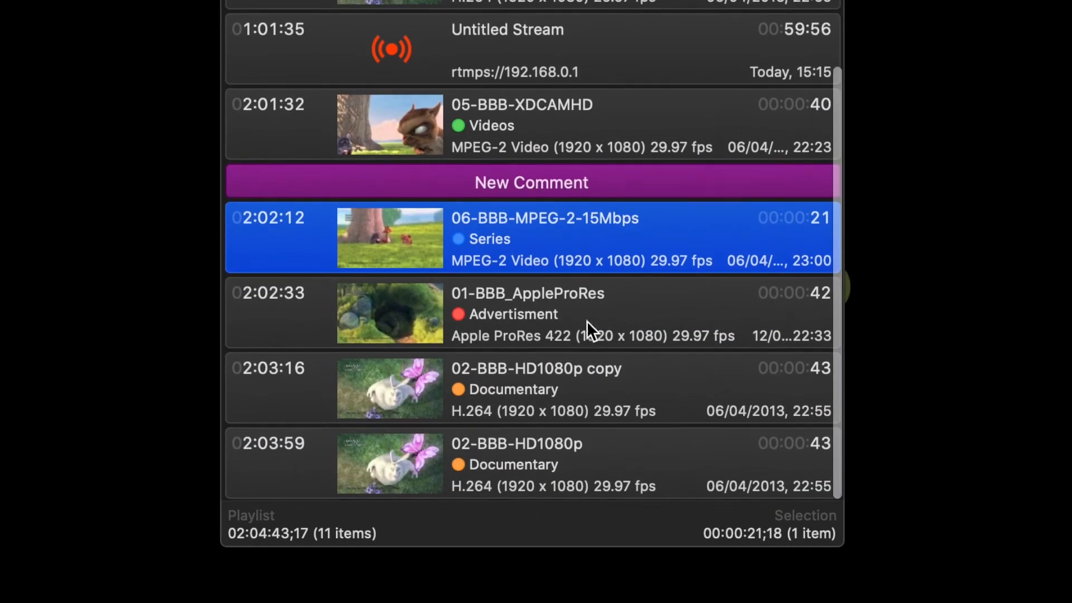
{"action": "left_click", "coordinate": [591, 302]}
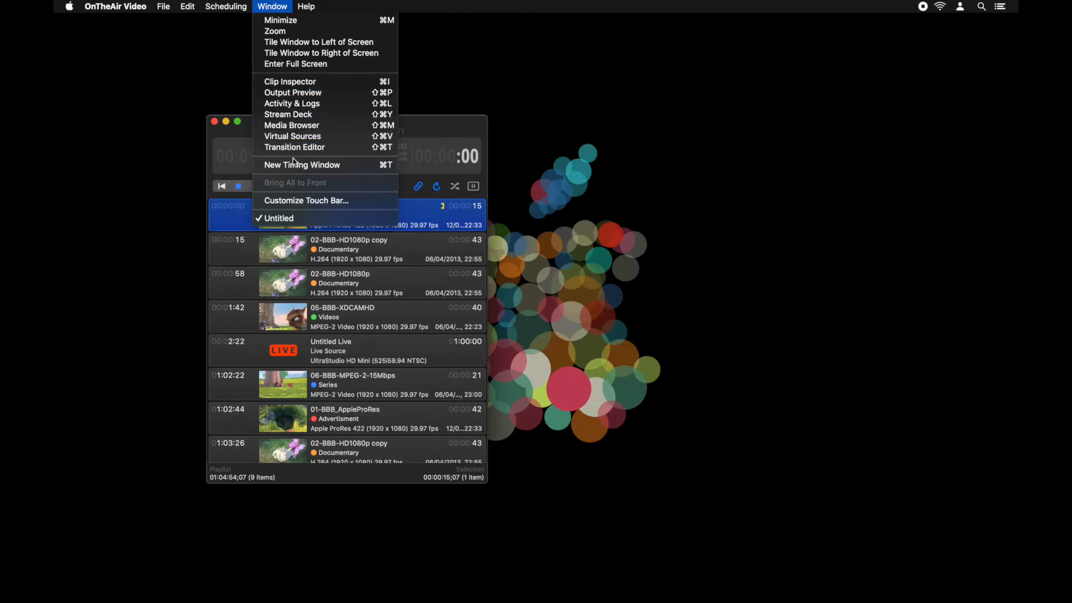
Open a new timing window and enable speech in its speech settings.
{"action": "left_click", "coordinate": [293, 164]}
{"action": "left_click", "coordinate": [815, 179]}
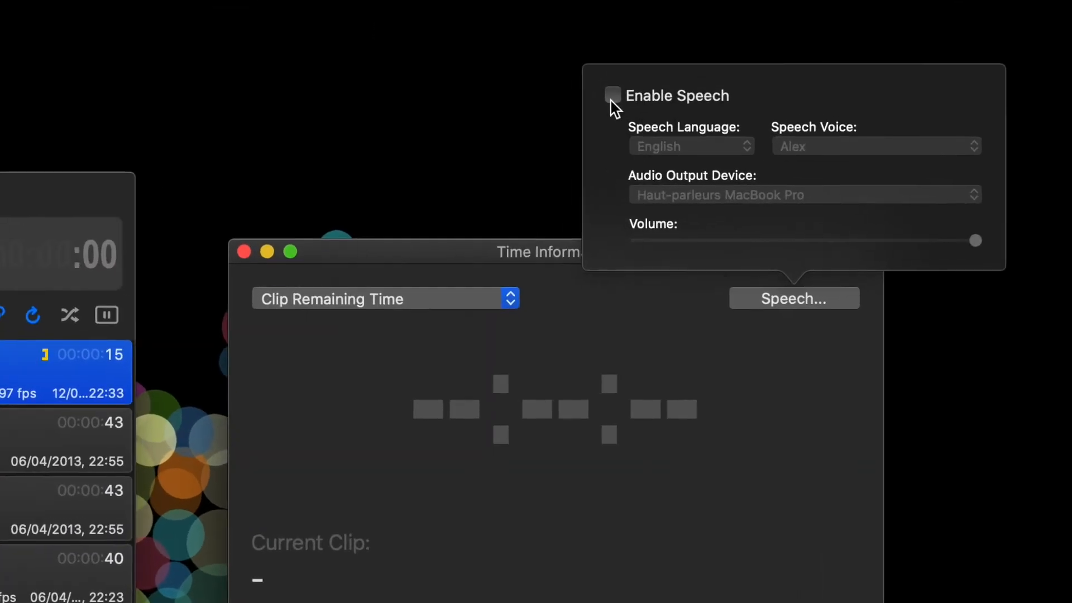
{"action": "left_click", "coordinate": [729, 83]}
{"action": "left_click", "coordinate": [186, 199]}
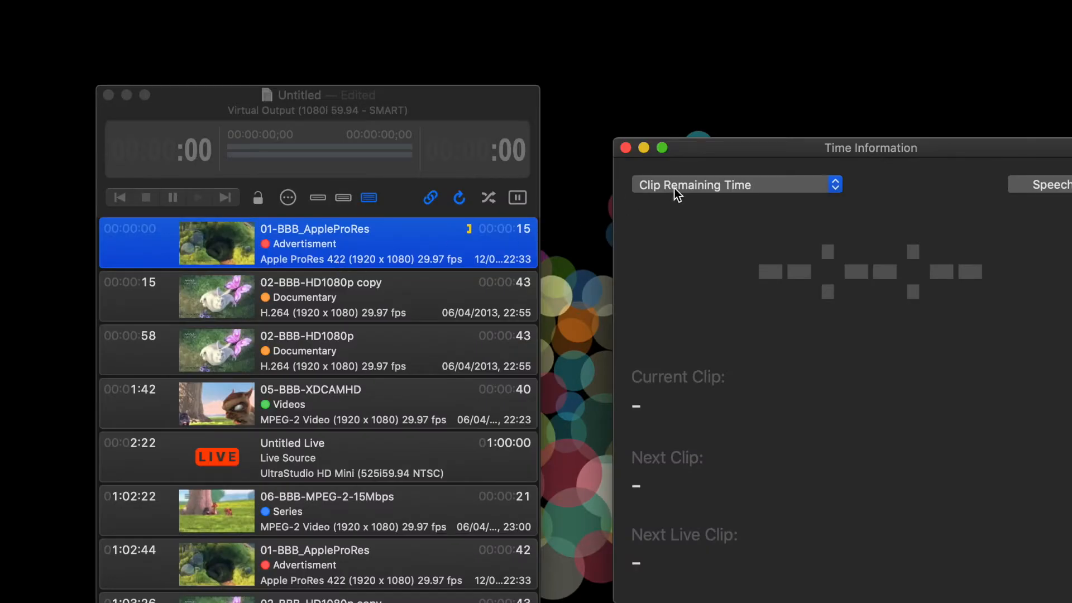
Set the timing window to count down to the next live clip from any source, and start playing the playlist.
{"action": "left_click", "coordinate": [573, 180]}
{"action": "mouse_move", "coordinate": [679, 300]}
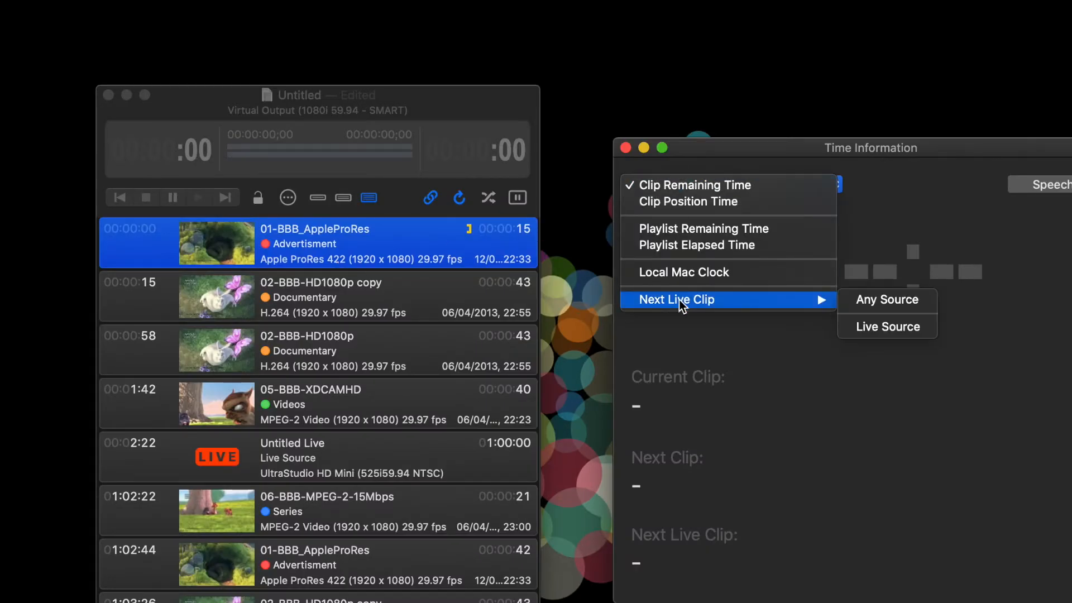
{"action": "left_click", "coordinate": [877, 306]}
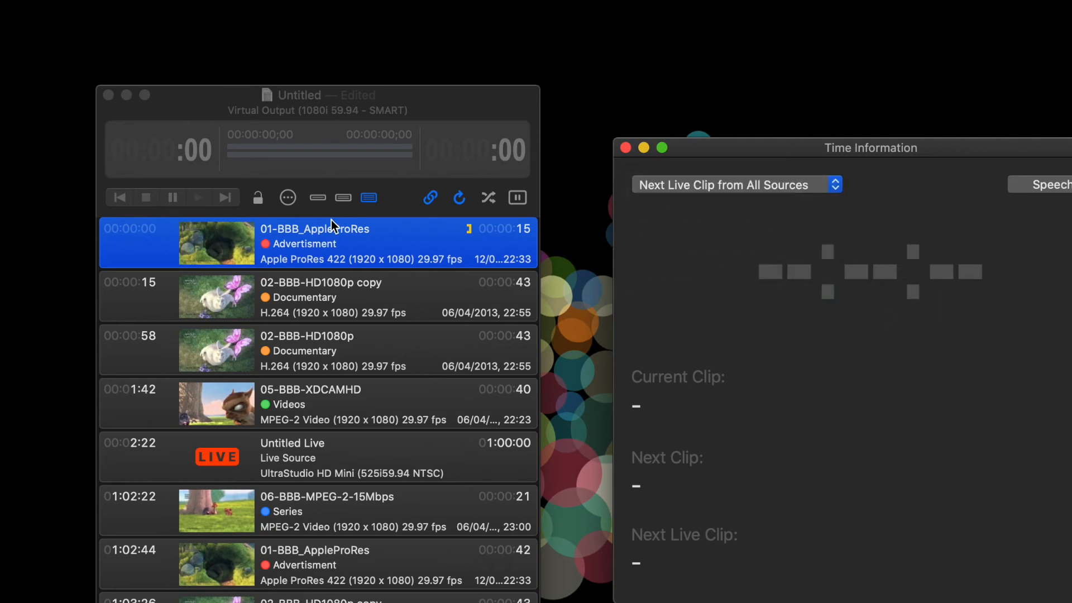
{"action": "left_click", "coordinate": [201, 199]}
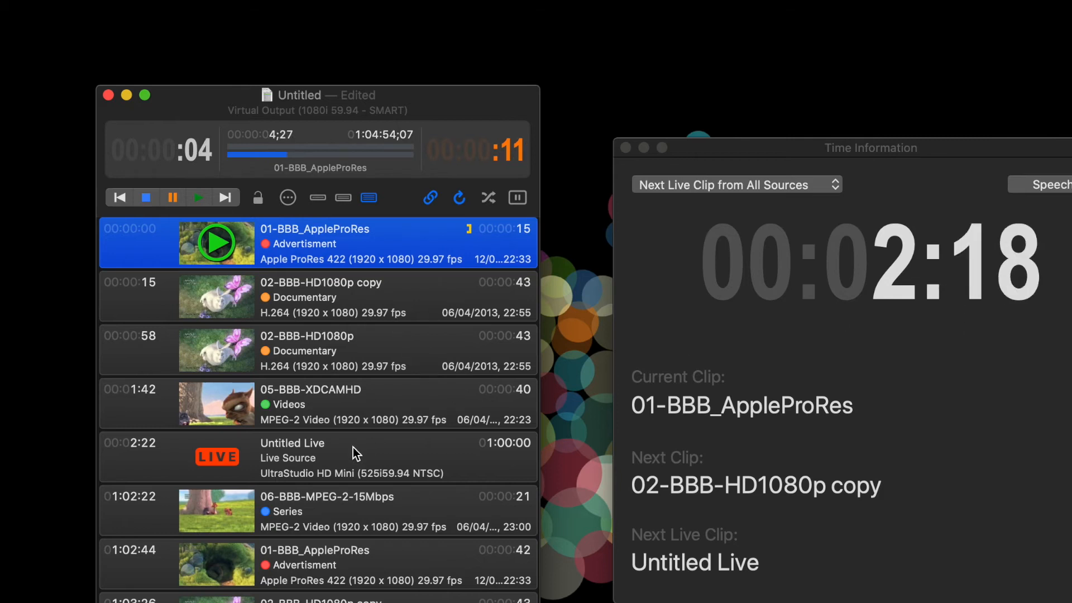
{"action": "left_click", "coordinate": [341, 454]}
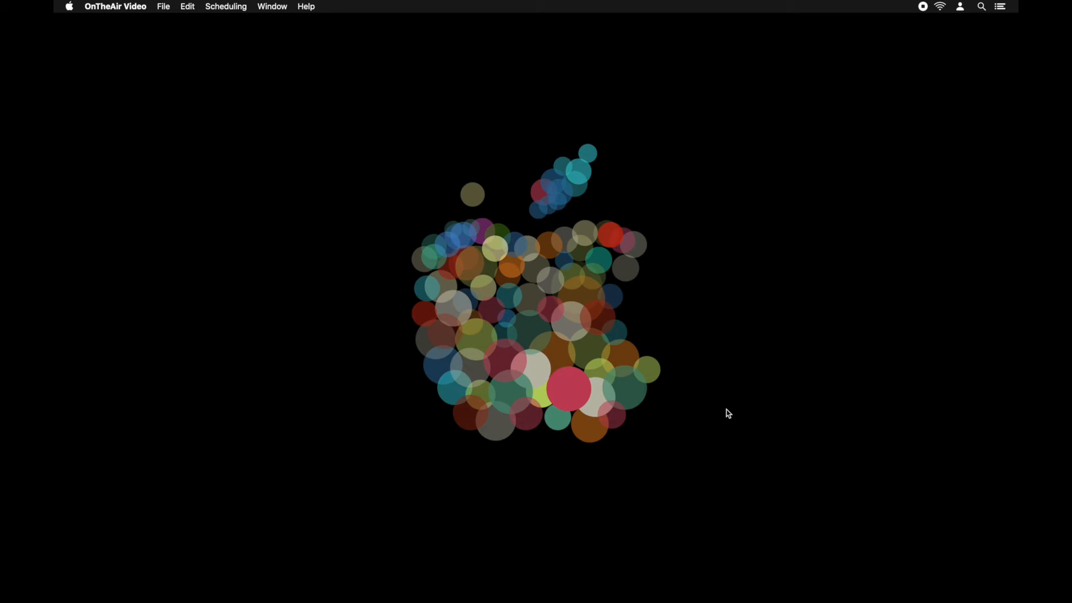
Create a new folder-based playlist from the SPE_DEMO folder.
{"action": "left_click", "coordinate": [162, 6]}
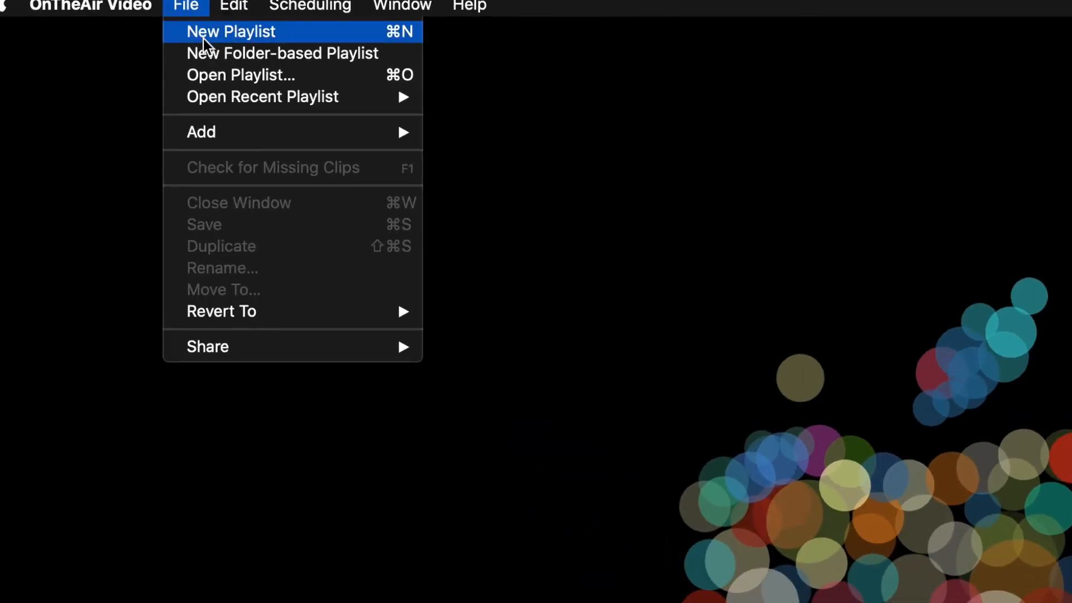
{"action": "left_click", "coordinate": [208, 51]}
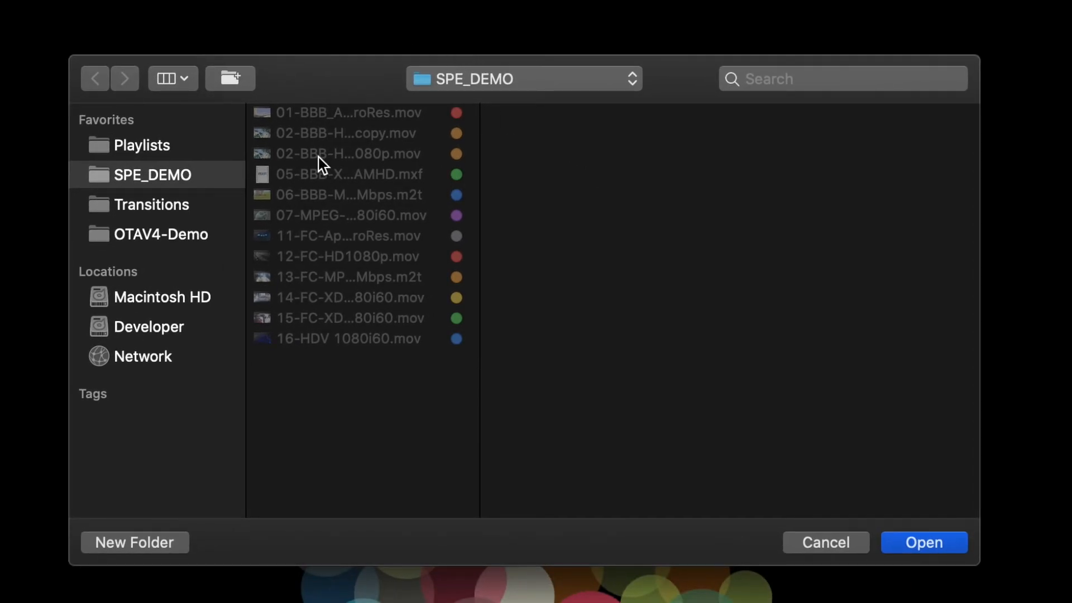
{"action": "left_click", "coordinate": [916, 551]}
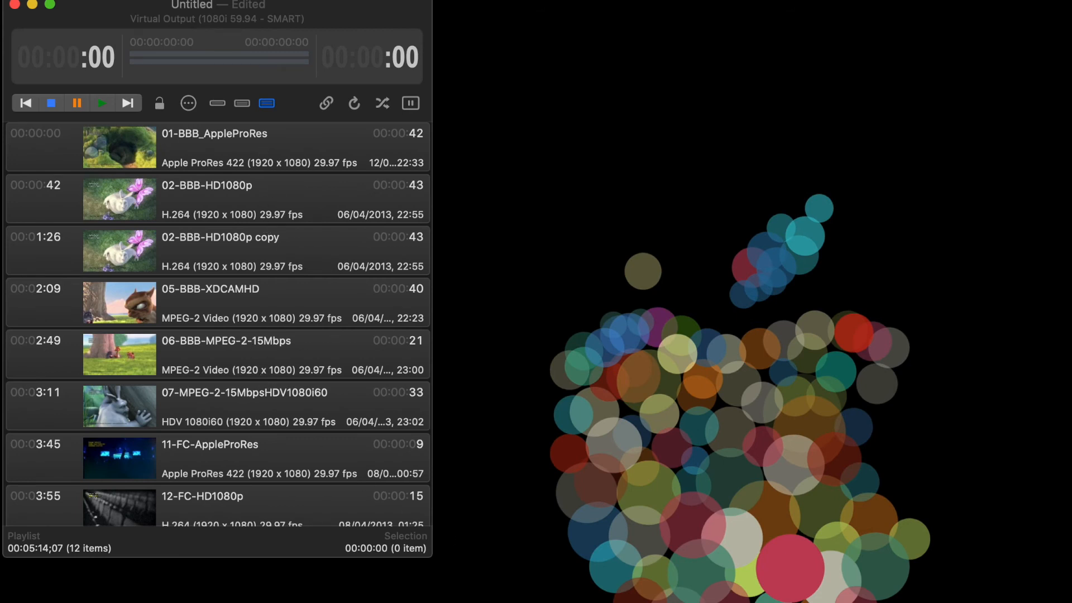
Switch to Finder, delete the 01-BBB_AppleProRes movie from the SPE_DEMO folder, and select the first clip back in the playlist.
{"action": "key", "text": "super+Tab"}
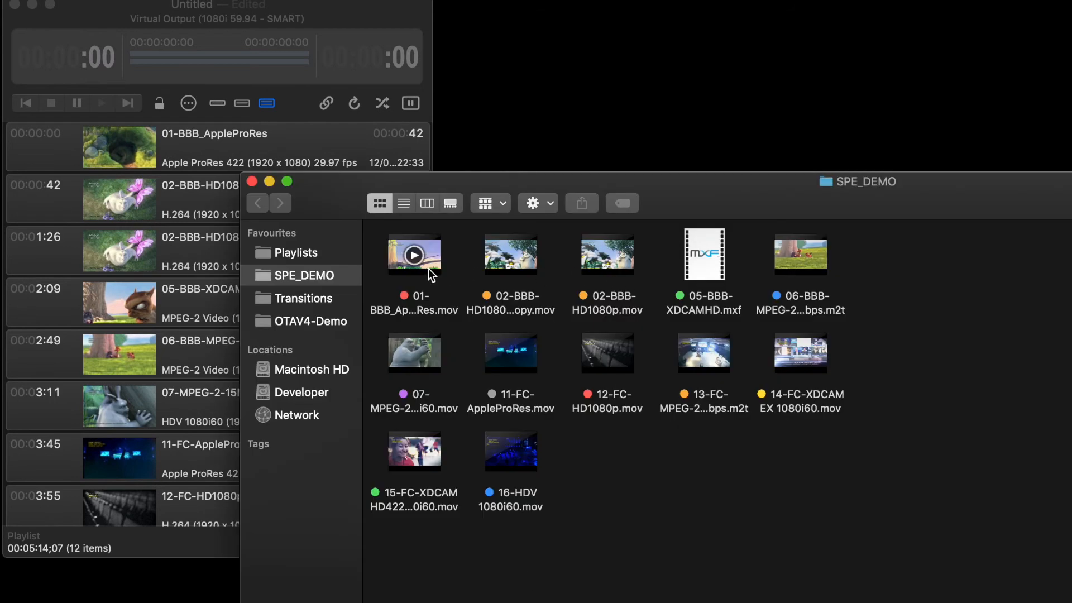
{"action": "left_click", "coordinate": [432, 274]}
{"action": "key", "text": "super+BackSpace"}
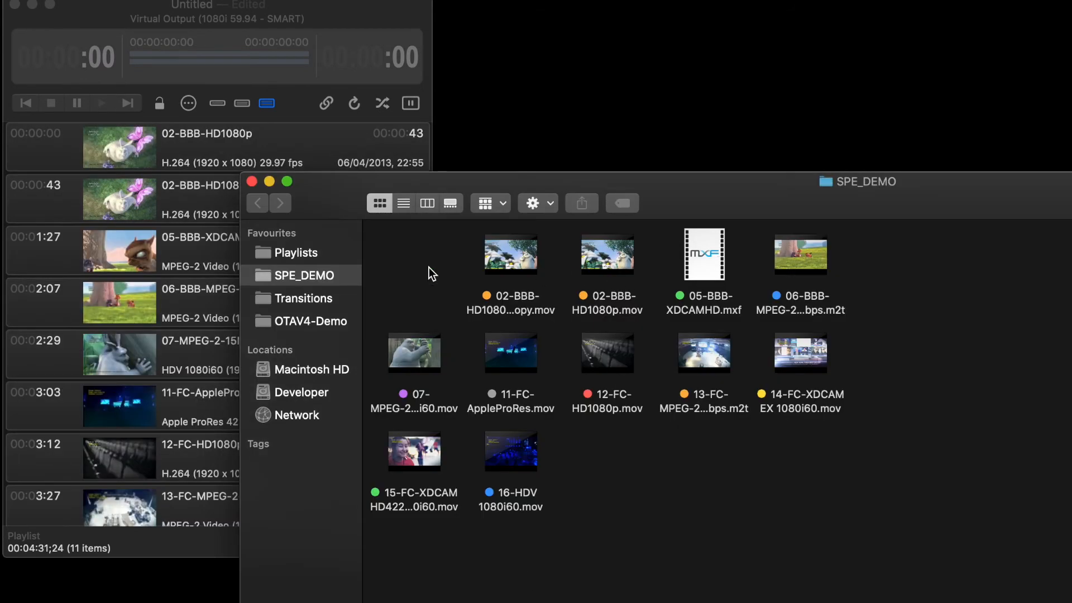
{"action": "left_click", "coordinate": [174, 148]}
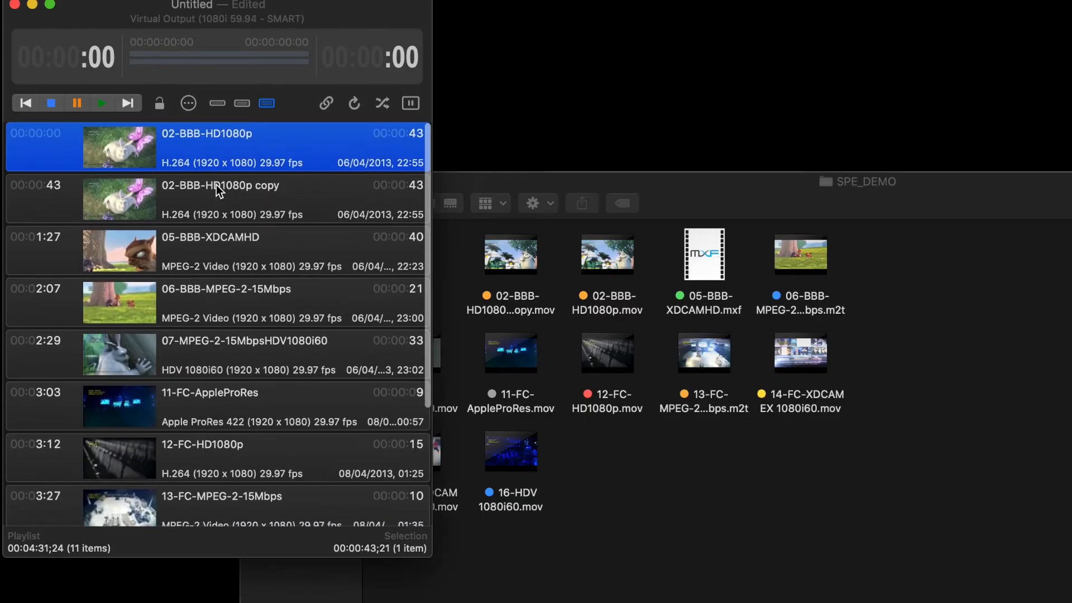
Restore the deleted 01-BBB_AppleProRes movie to the SPE_DEMO folder in Finder and return to the playlist.
{"action": "left_click", "coordinate": [535, 176]}
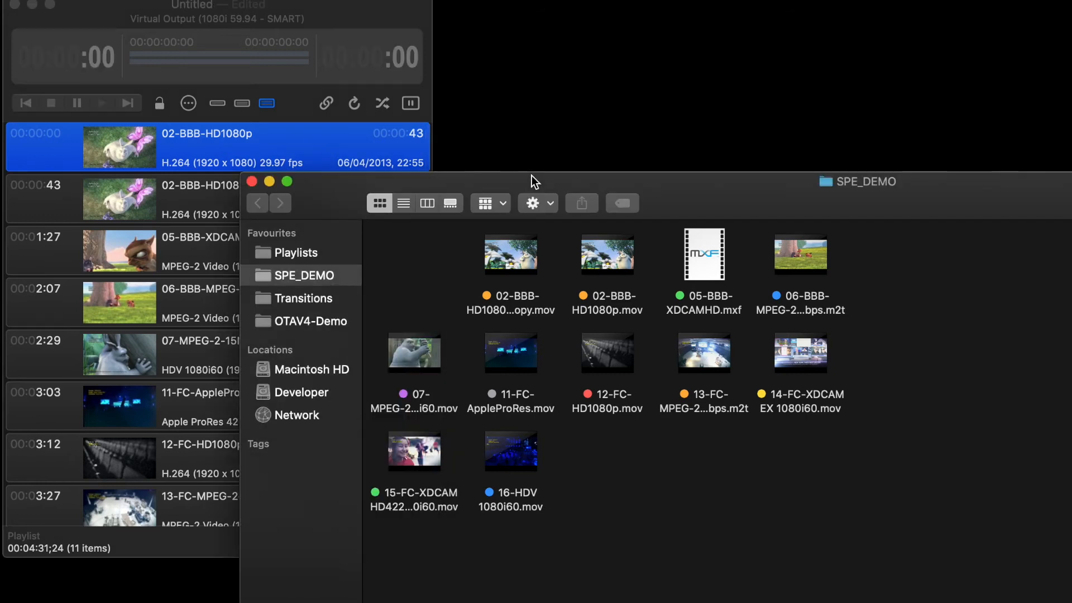
{"action": "key", "text": "super+z"}
{"action": "left_click", "coordinate": [173, 165]}
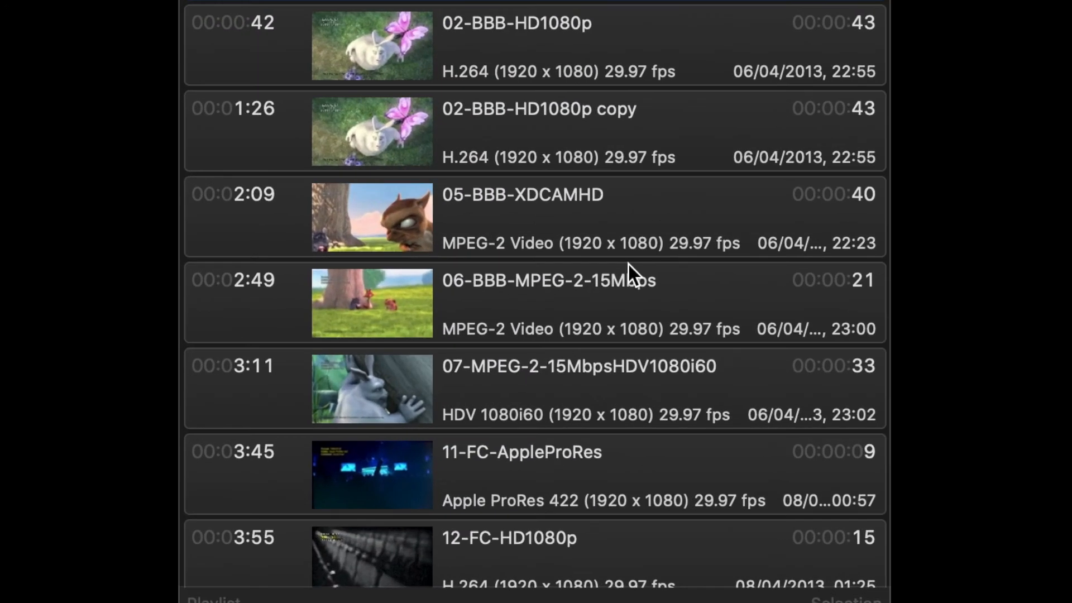
Set the 05-BBB-XDCAMHD clip to start automatically (clocked) at 20/8/2020, 15:44:28.
{"action": "right_click", "coordinate": [534, 215]}
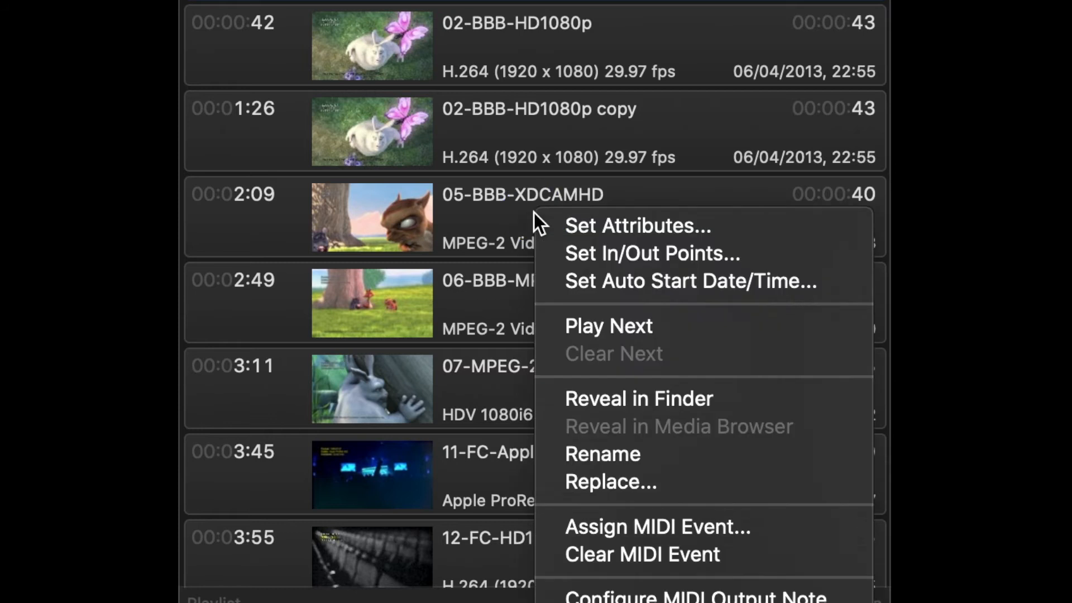
{"action": "left_click", "coordinate": [649, 286]}
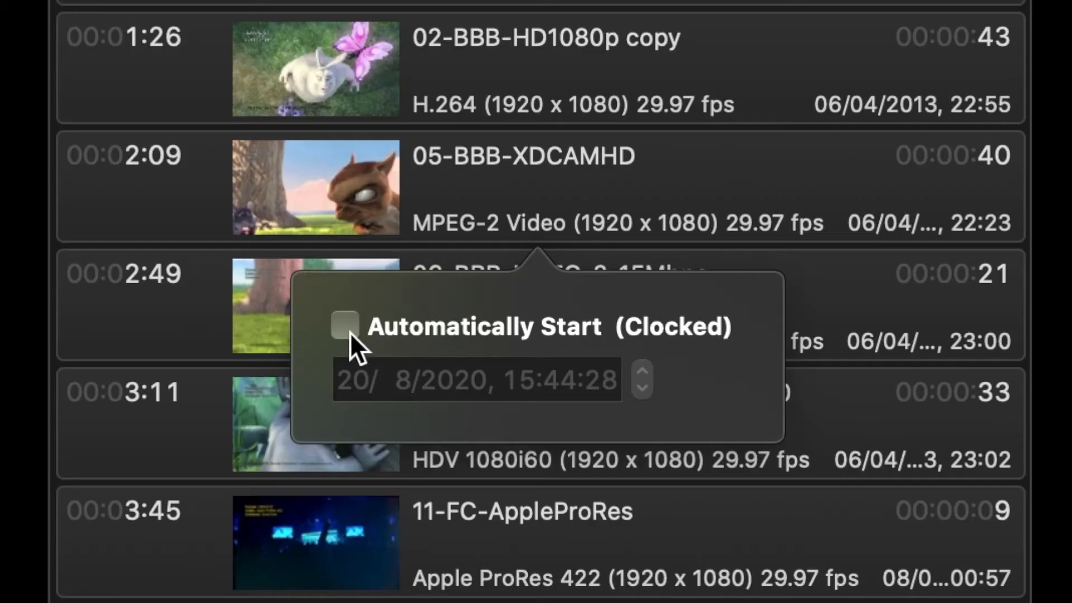
{"action": "left_click", "coordinate": [347, 326]}
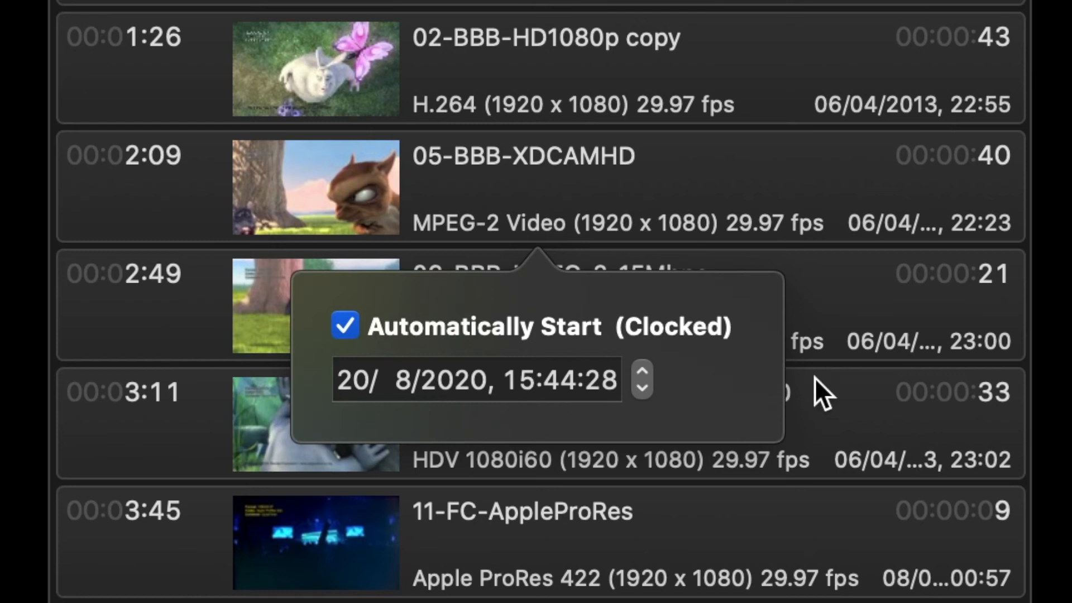
{"action": "left_click", "coordinate": [833, 381]}
{"action": "left_click", "coordinate": [168, 193]}
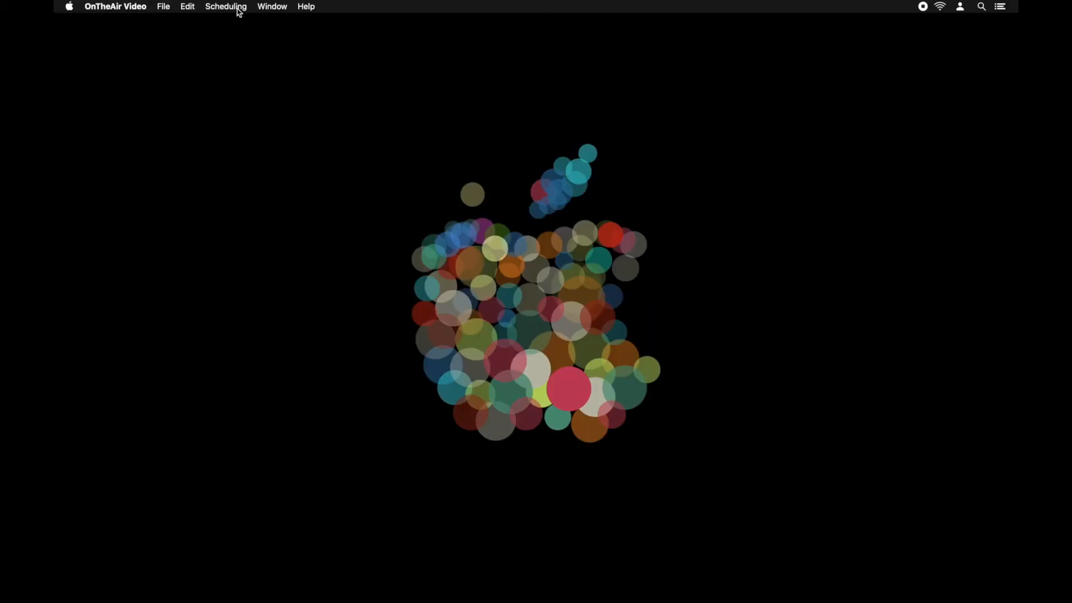
Show the schedule window and select the PL1 playlist under the Early Morning event.
{"action": "left_click", "coordinate": [238, 8]}
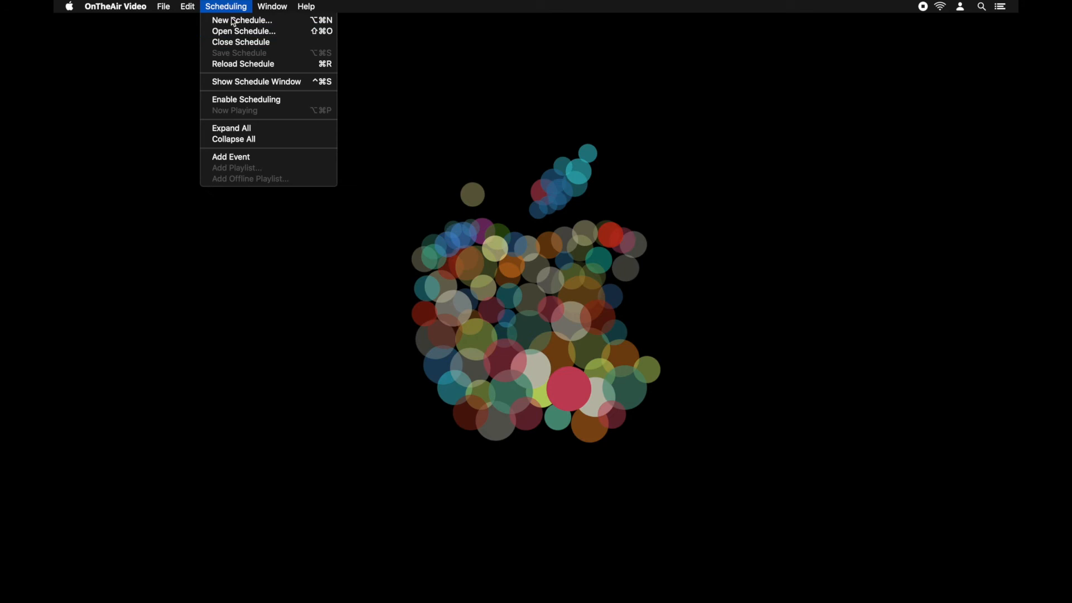
{"action": "left_click", "coordinate": [241, 84]}
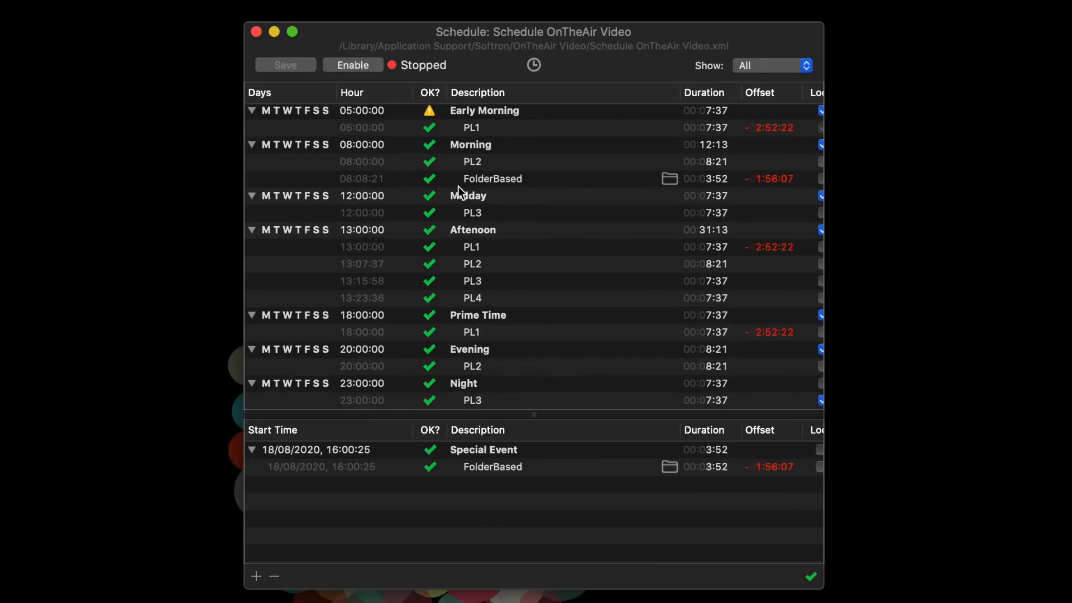
{"action": "left_click", "coordinate": [355, 128]}
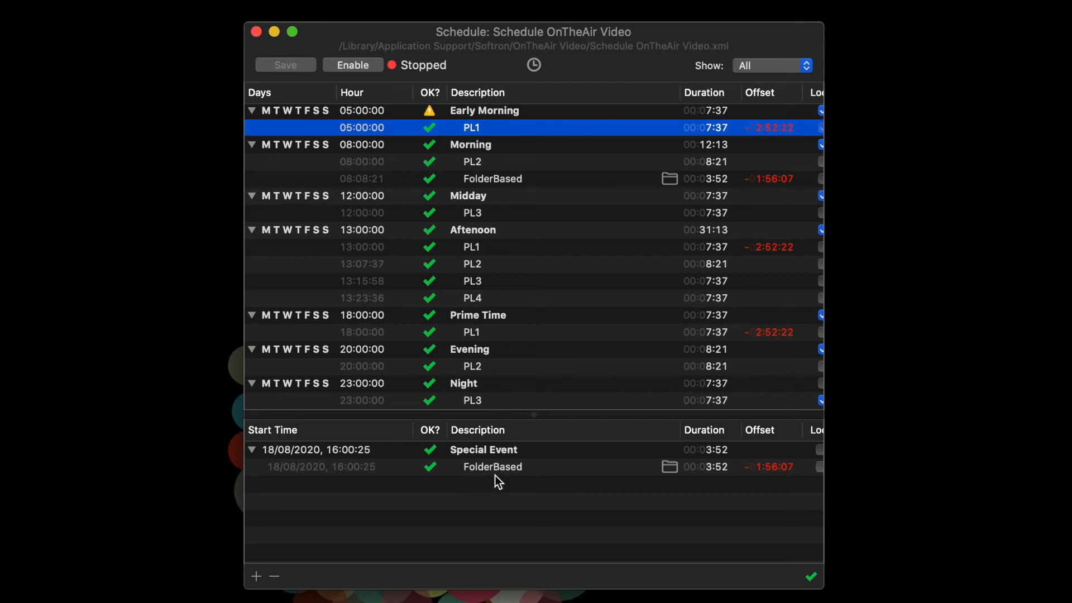
{"action": "left_click", "coordinate": [256, 576]}
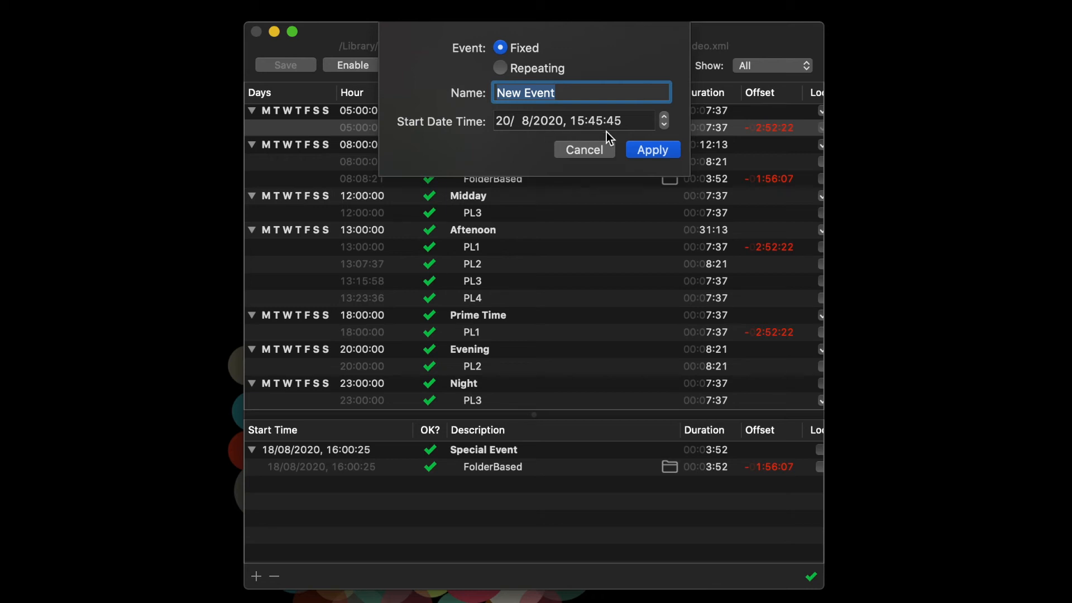
{"action": "left_click", "coordinate": [519, 70]}
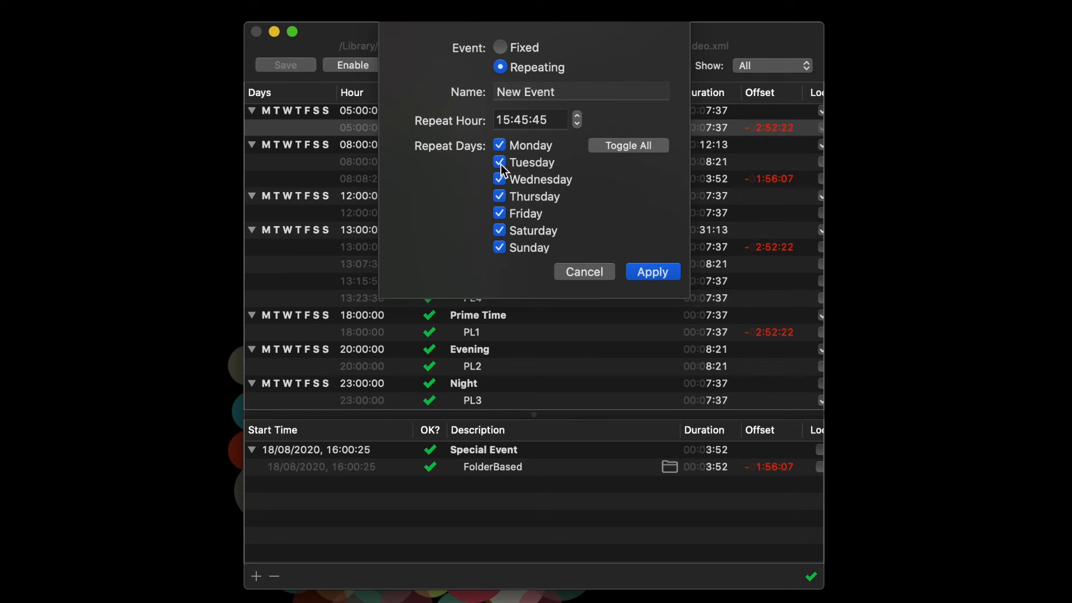
{"action": "left_click", "coordinate": [578, 275]}
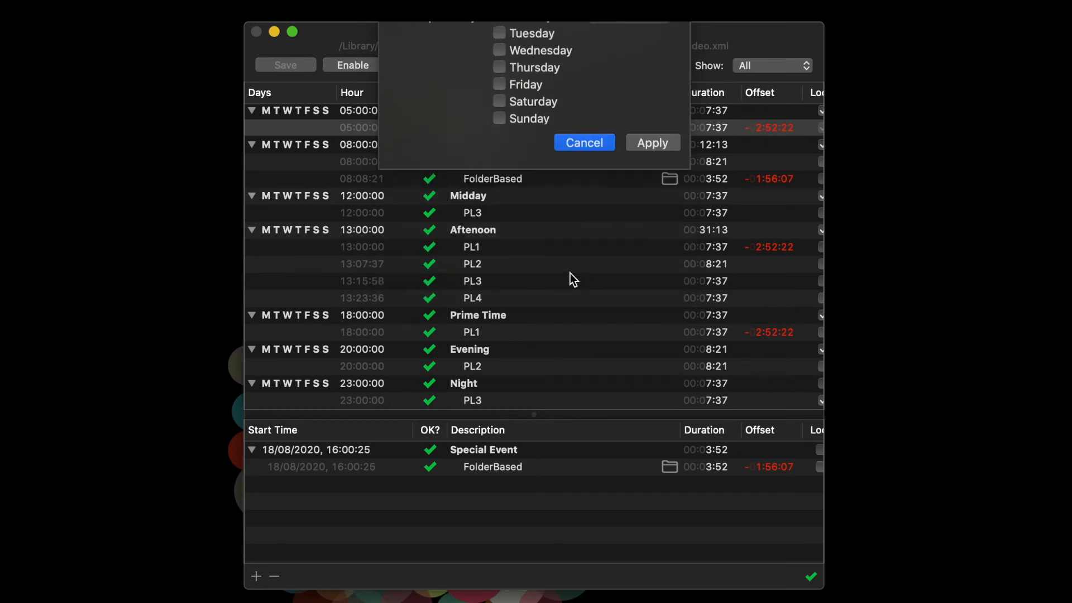
Add the playlists PL1.xpls to PL4.xpls from the Finder Playlists folder to the start of the Morning event.
{"action": "left_click", "coordinate": [381, 231]}
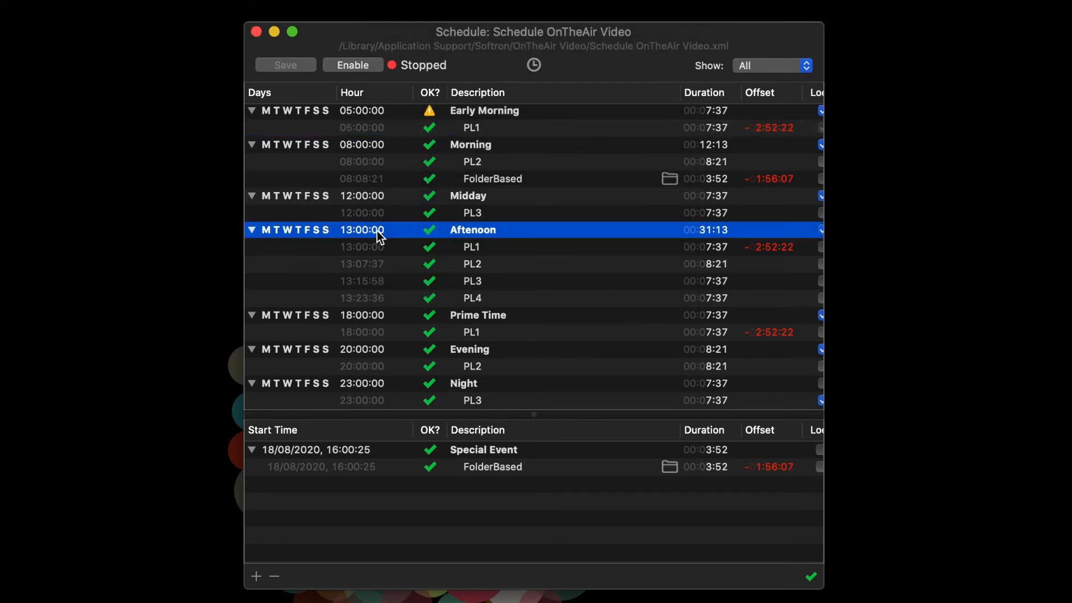
{"action": "left_click", "coordinate": [501, 146]}
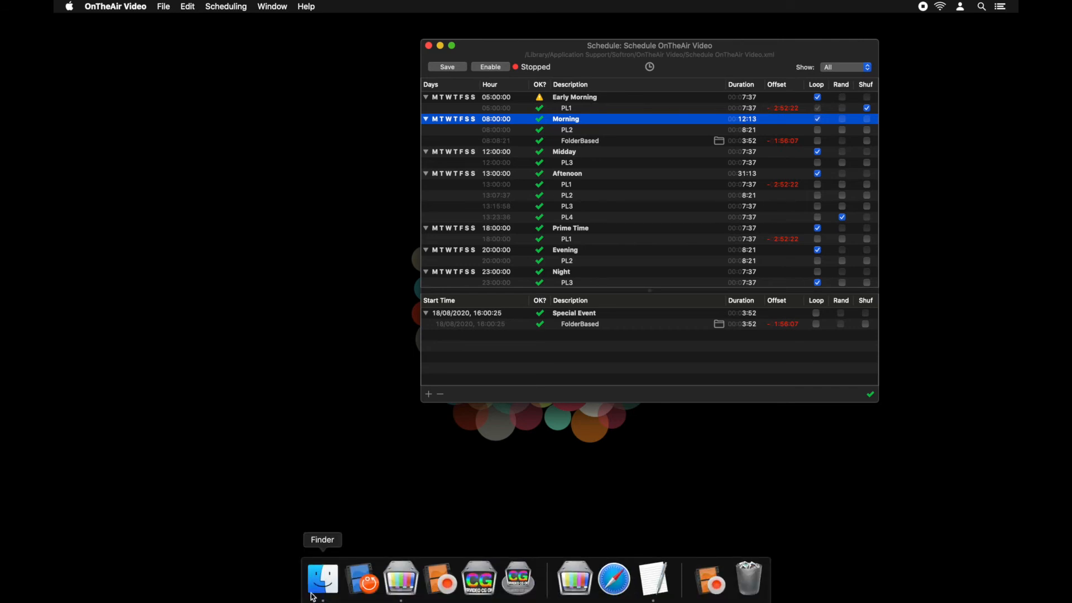
{"action": "left_click", "coordinate": [313, 597]}
{"action": "left_click", "coordinate": [427, 372]}
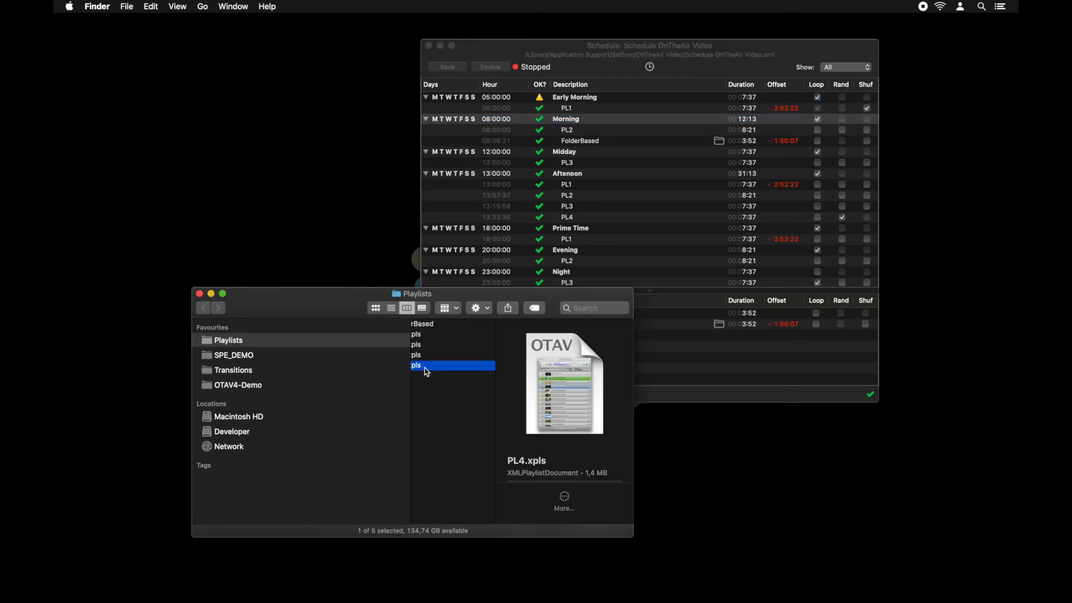
{"action": "left_click", "coordinate": [416, 334], "text": "shift"}
{"action": "left_click_drag", "start_coordinate": [417, 335], "coordinate": [571, 171]}
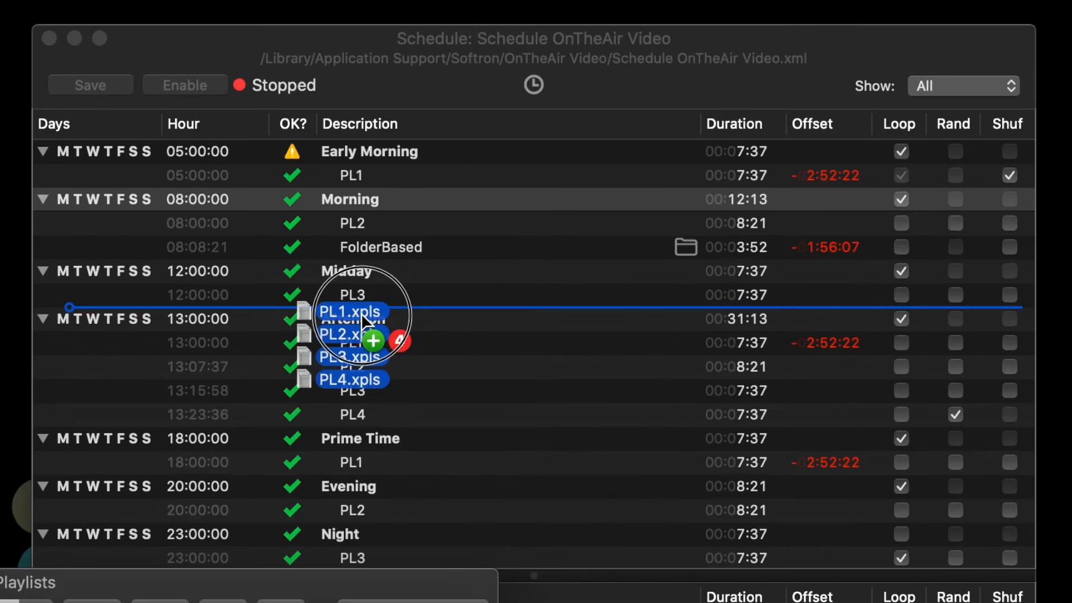
{"action": "left_click_drag", "start_coordinate": [360, 313], "coordinate": [364, 212]}
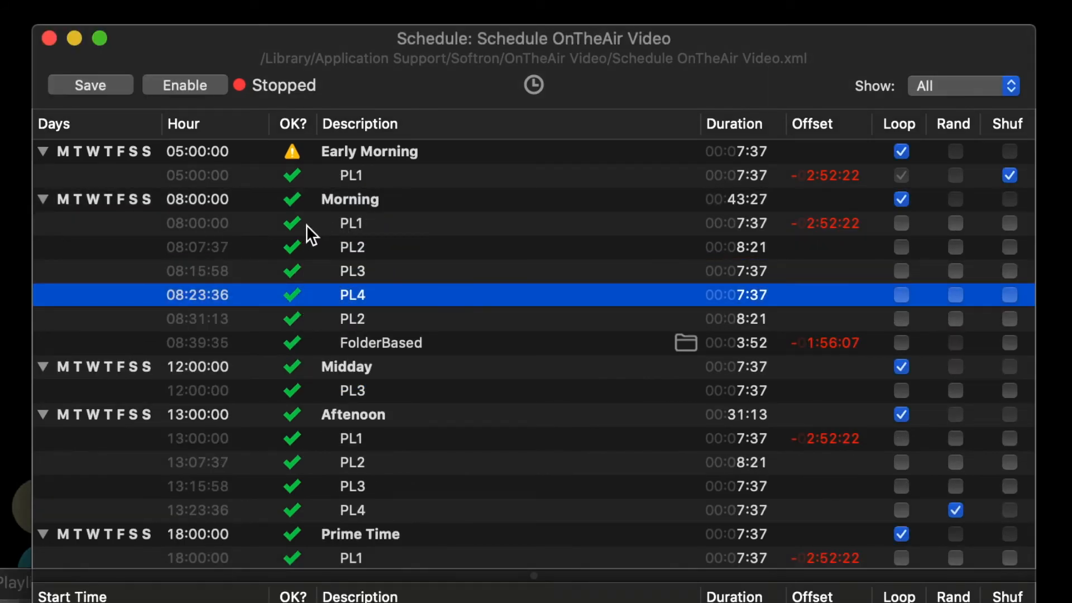
Check the file path of the FolderBased playlist in the Morning event, and enable the schedule.
{"action": "left_click", "coordinate": [343, 223]}
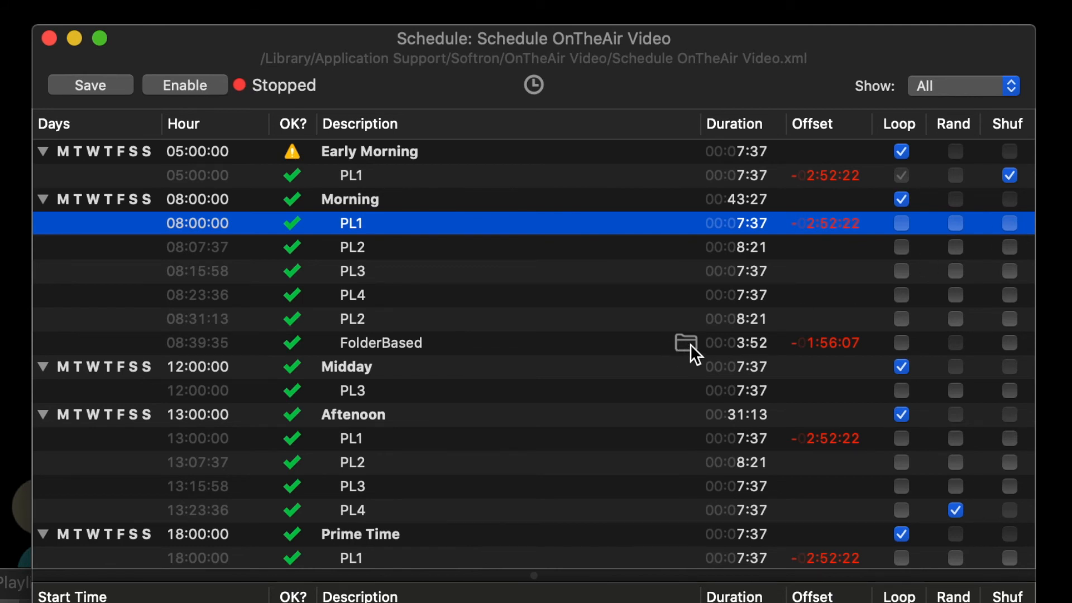
{"action": "mouse_move", "coordinate": [689, 345]}
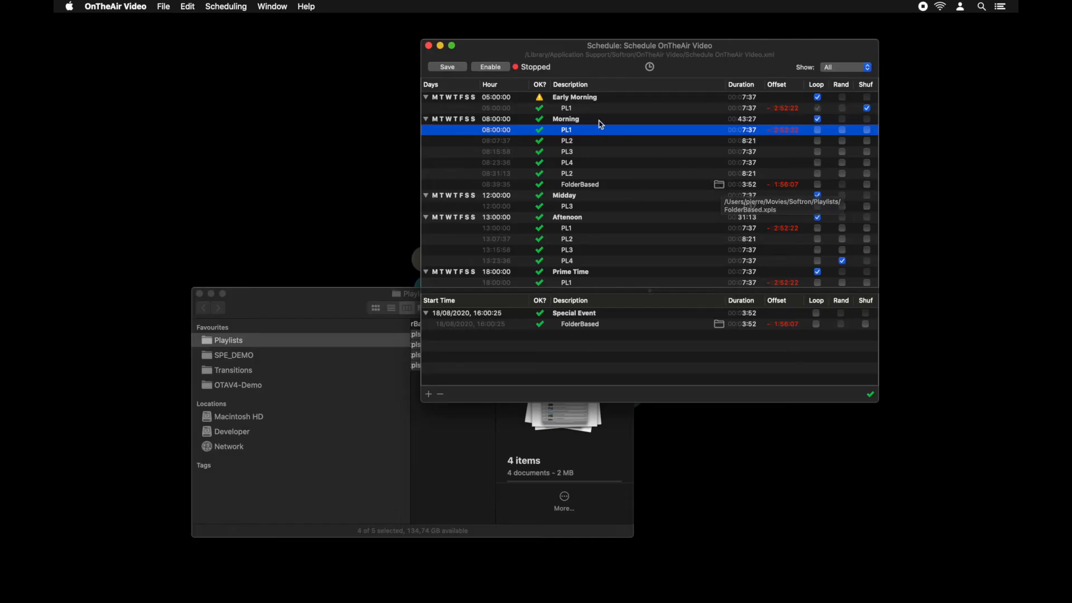
{"action": "left_click", "coordinate": [491, 67]}
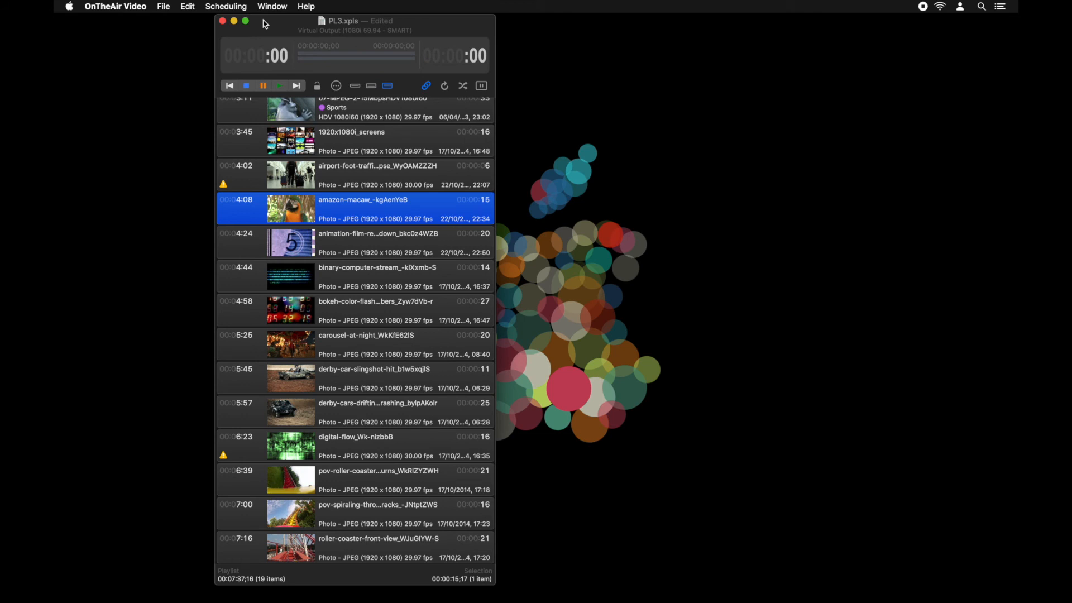
Add a CG_WIPE_OUT action at 4:10, relative to the start, on the timeline of the amazon-macaw clip in PL3.
{"action": "key", "text": "super+i"}
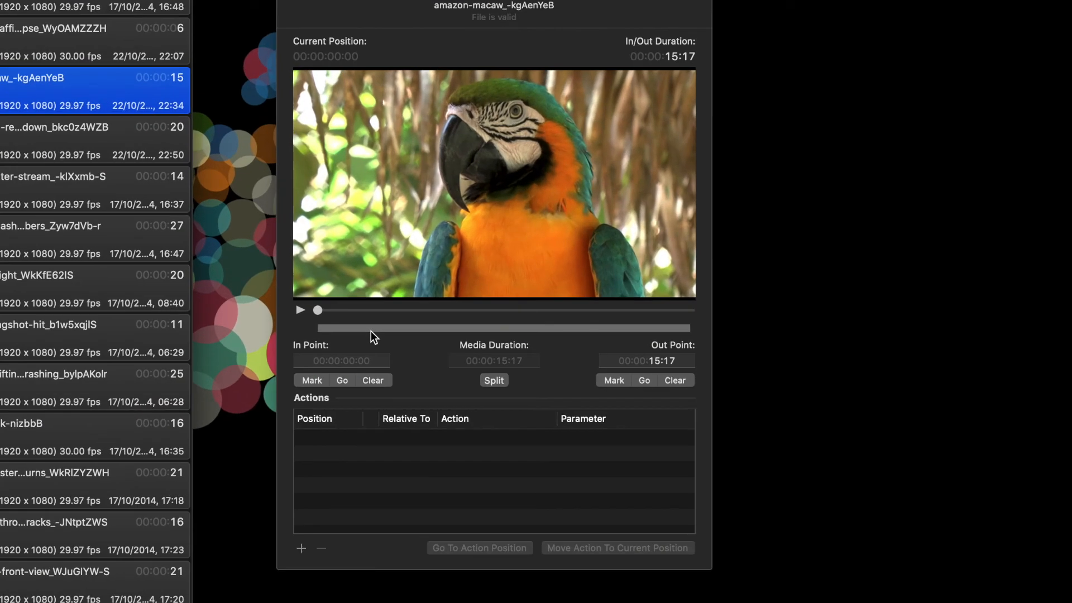
{"action": "left_click_drag", "start_coordinate": [365, 312], "coordinate": [421, 309]}
{"action": "left_click", "coordinate": [301, 548]}
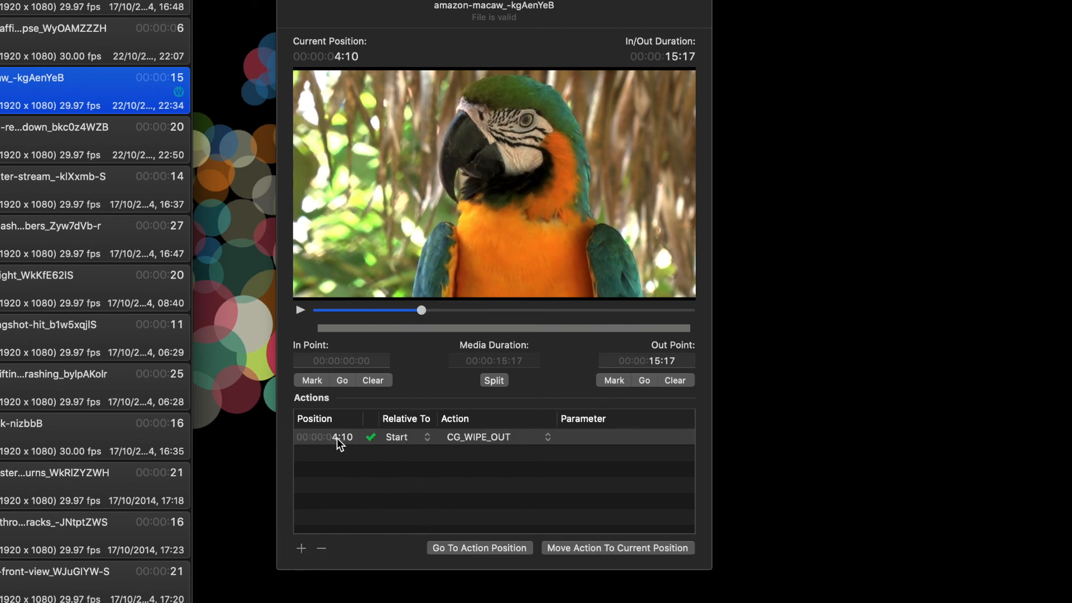
{"action": "left_click", "coordinate": [407, 434]}
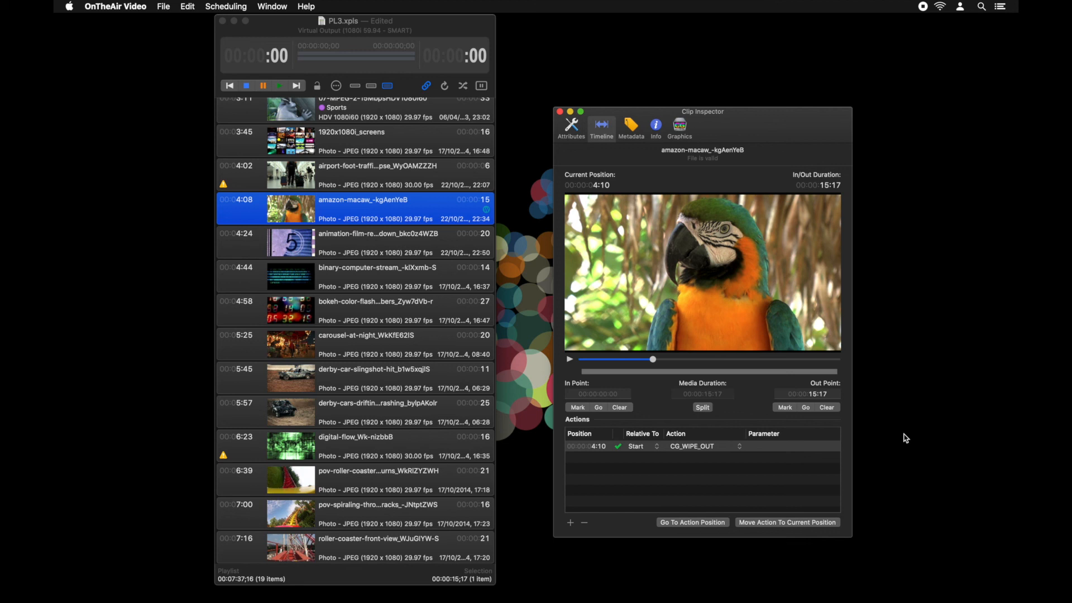
Switch to Safari, open the OnTheAir Video (Express) 4 pre-release article on the Softron support desk, and read through its new features.
{"action": "mouse_move", "coordinate": [669, 593]}
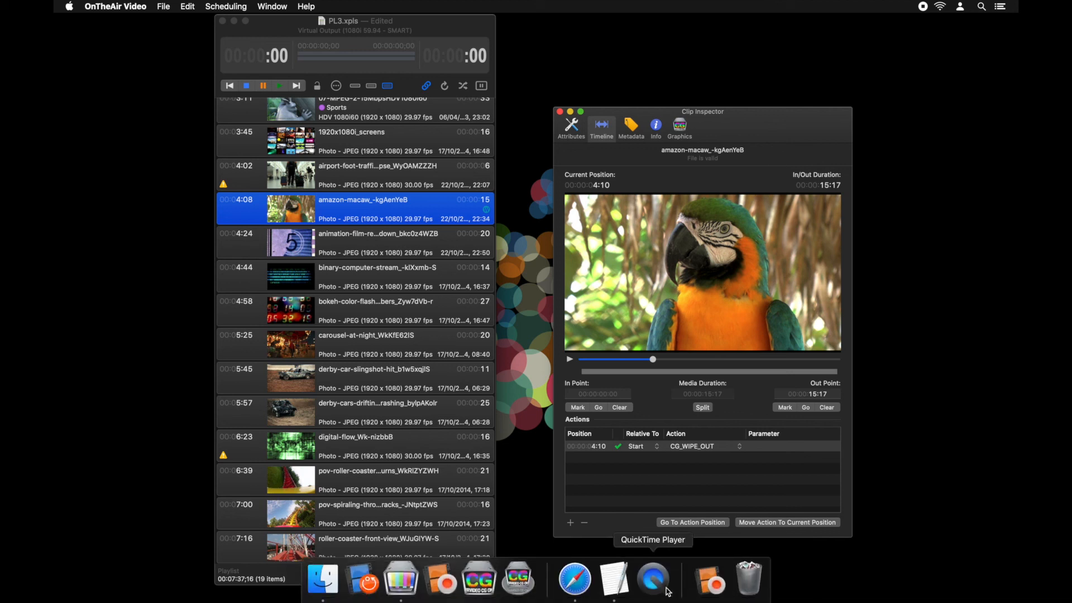
{"action": "left_click", "coordinate": [578, 583]}
{"action": "scroll", "coordinate": [624, 402], "scroll_direction": "down", "scroll_amount": 10}
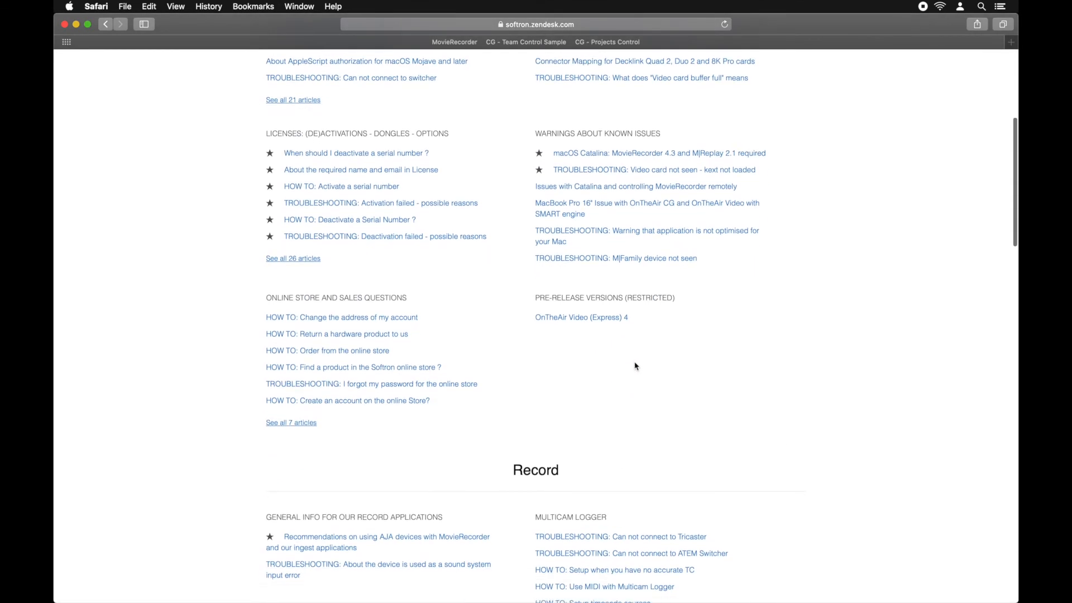
{"action": "left_click", "coordinate": [606, 317]}
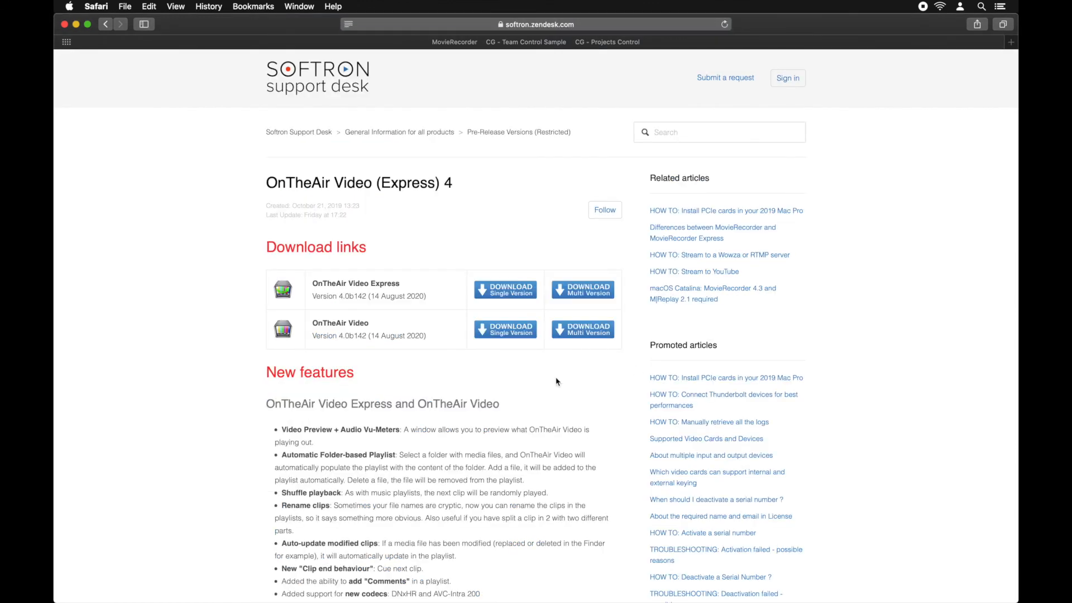
{"action": "scroll", "coordinate": [556, 382], "scroll_direction": "down", "scroll_amount": 8}
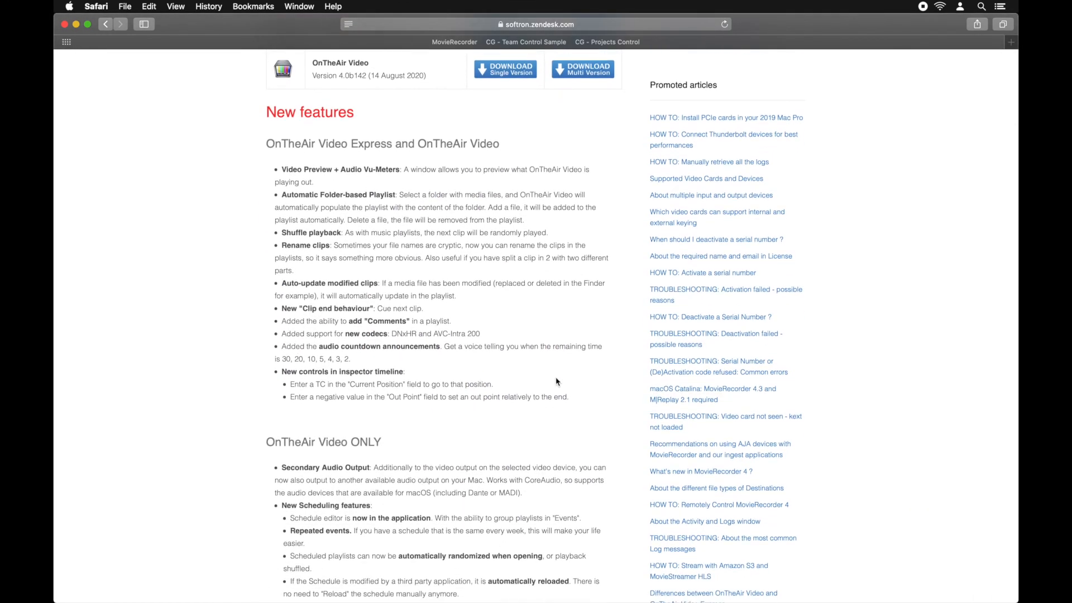
{"action": "scroll", "coordinate": [556, 381], "scroll_direction": "down", "scroll_amount": 9}
{"action": "scroll", "coordinate": [493, 430], "scroll_direction": "down", "scroll_amount": 6}
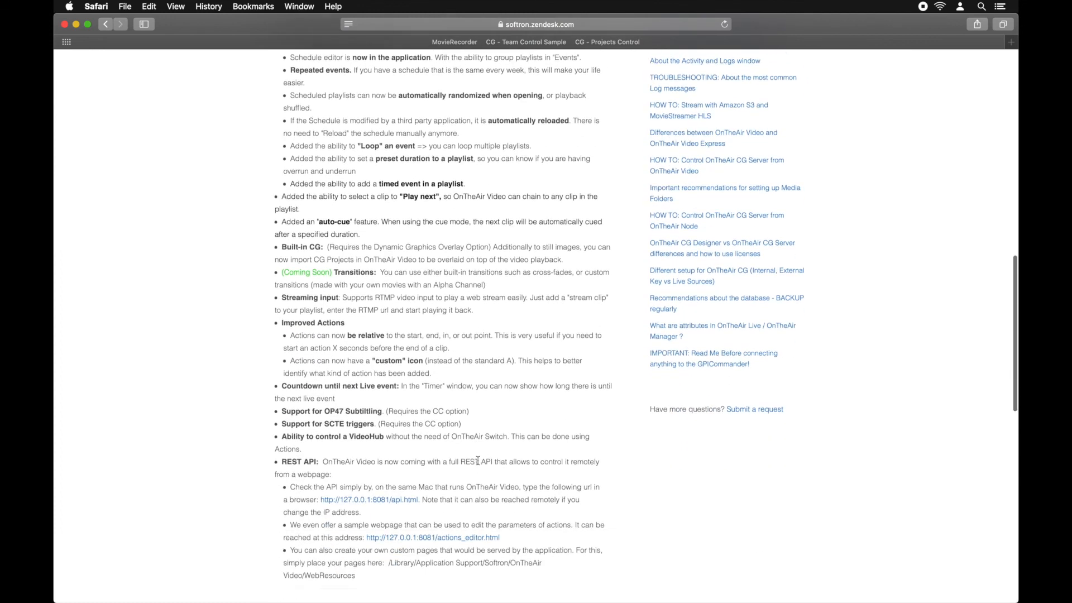